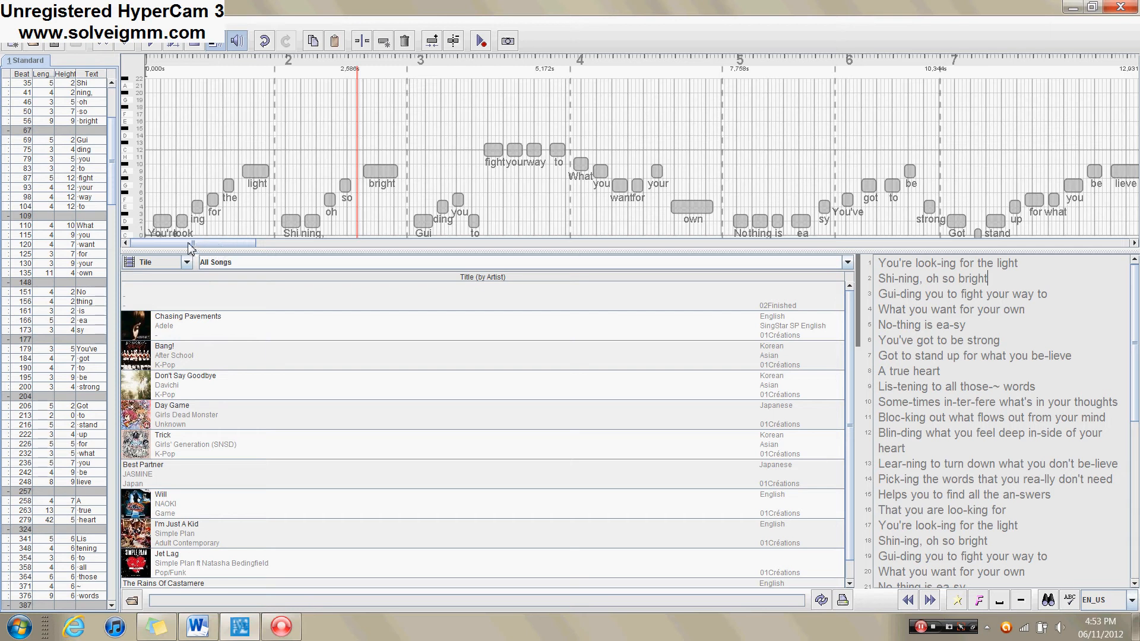
- Compare the notes of the opening lines with those from "Lis-tening to all those words" onward
left_click_drag(191, 245, 344, 246)
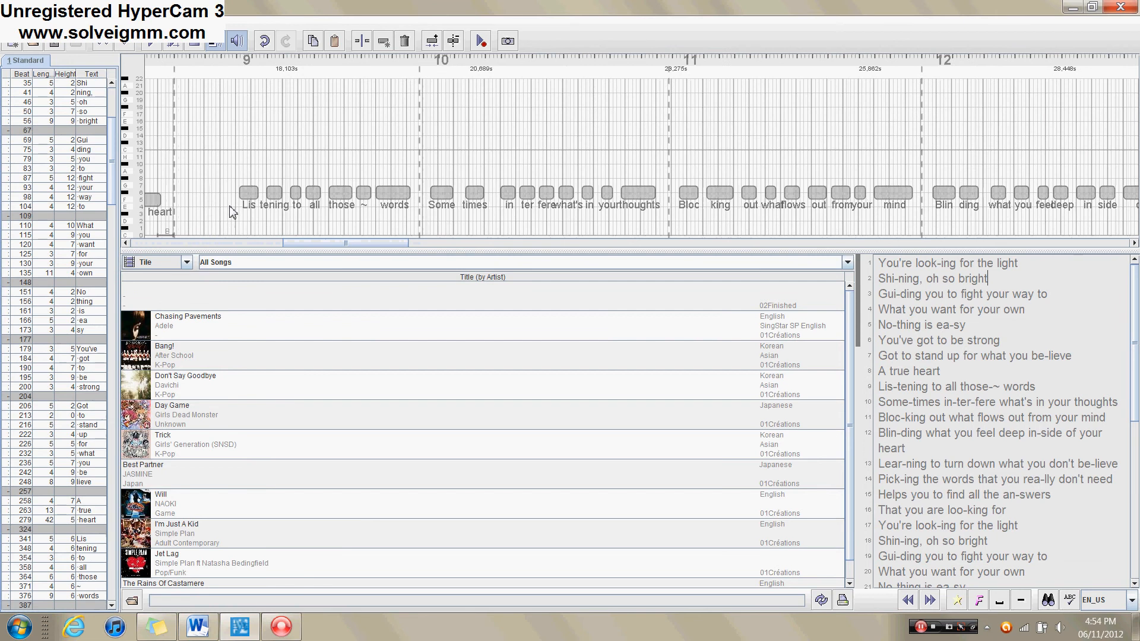
left_click_drag(226, 204, 991, 196)
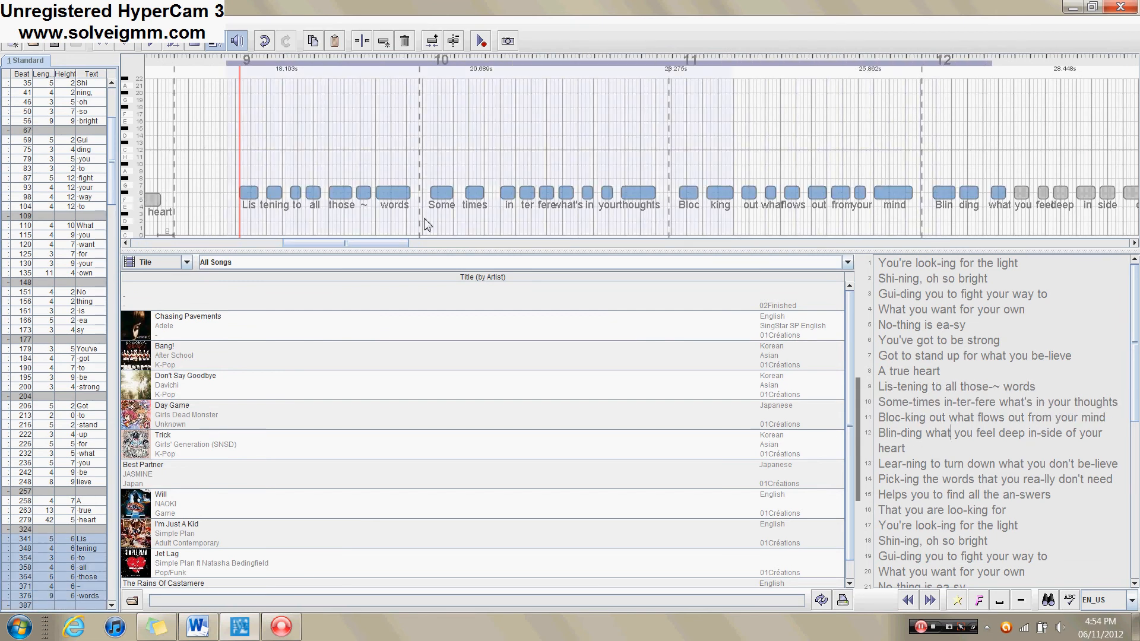
left_click_drag(334, 245, 165, 240)
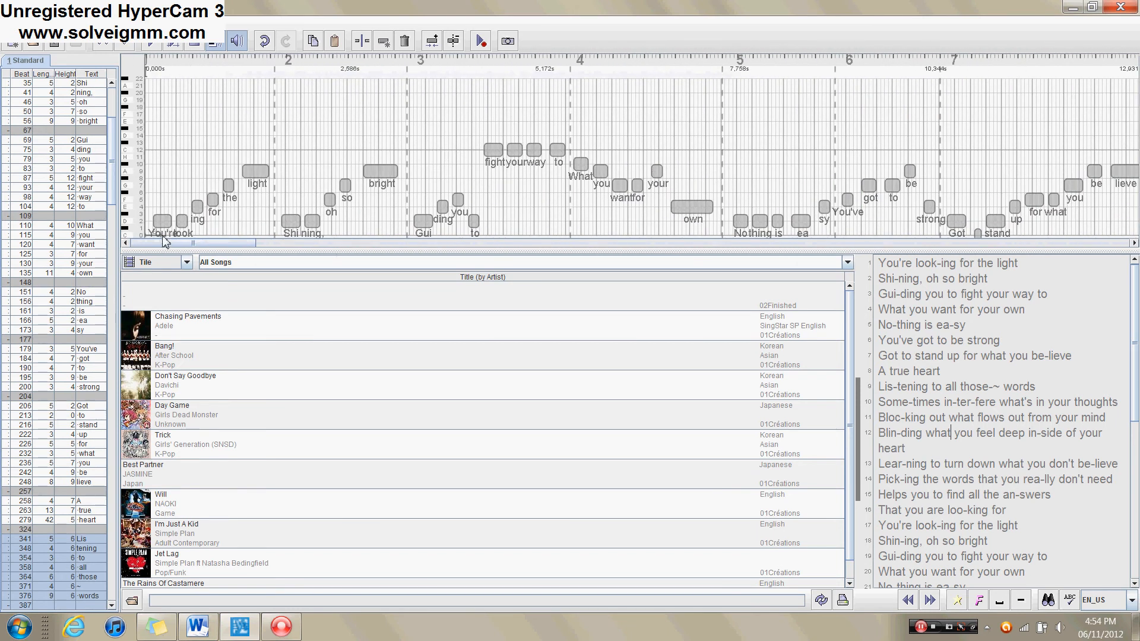
left_click(153, 190)
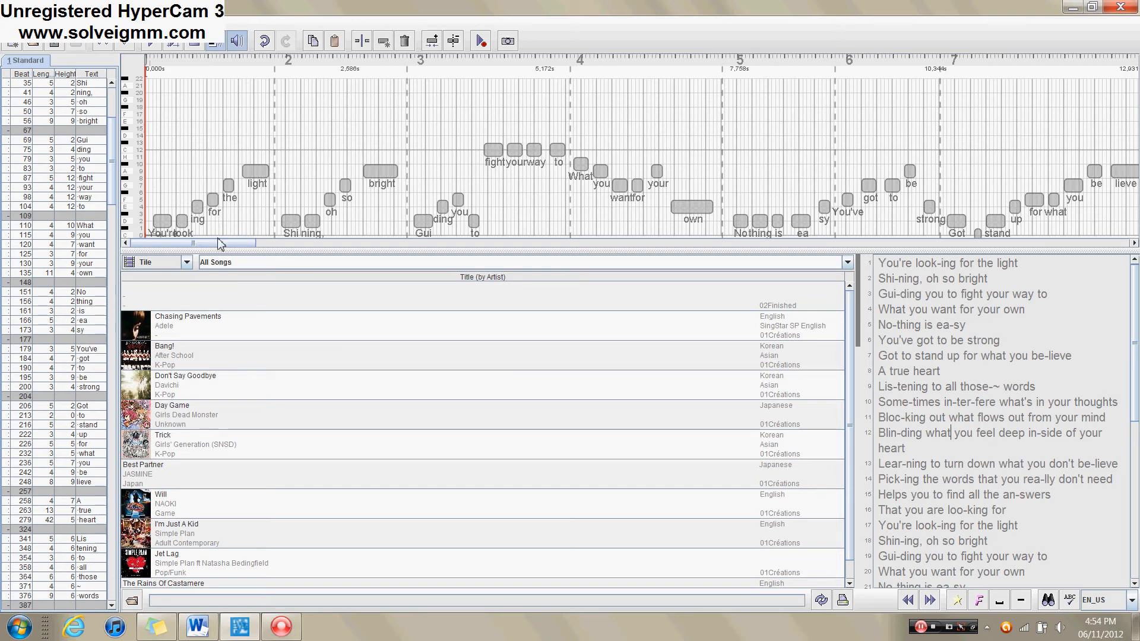
left_click_drag(215, 247, 321, 245)
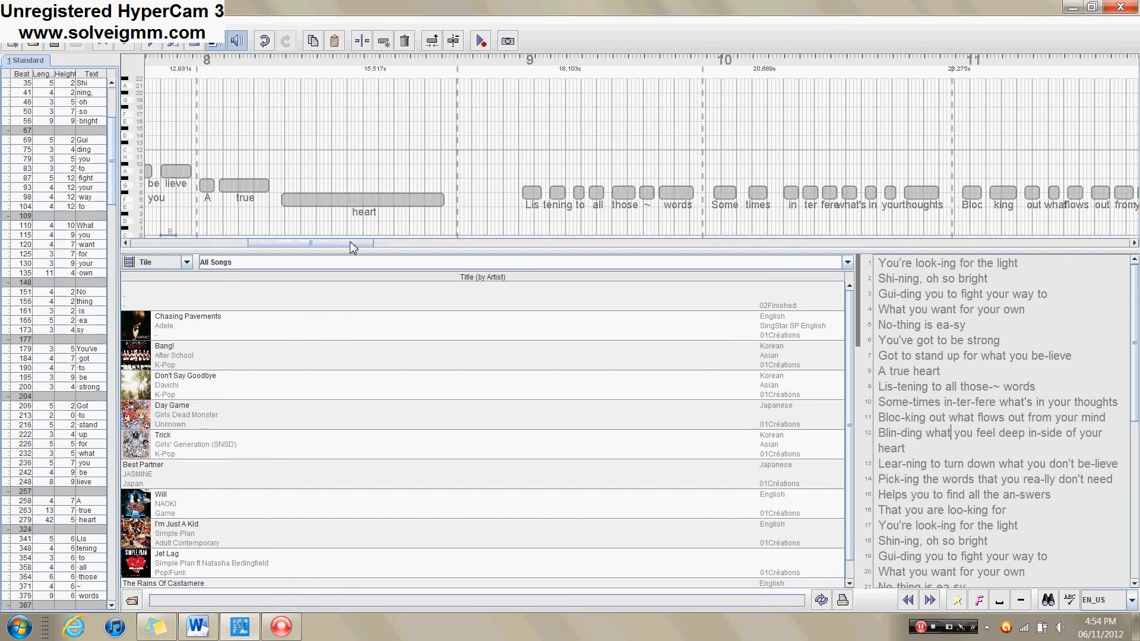
left_click_drag(352, 247, 148, 250)
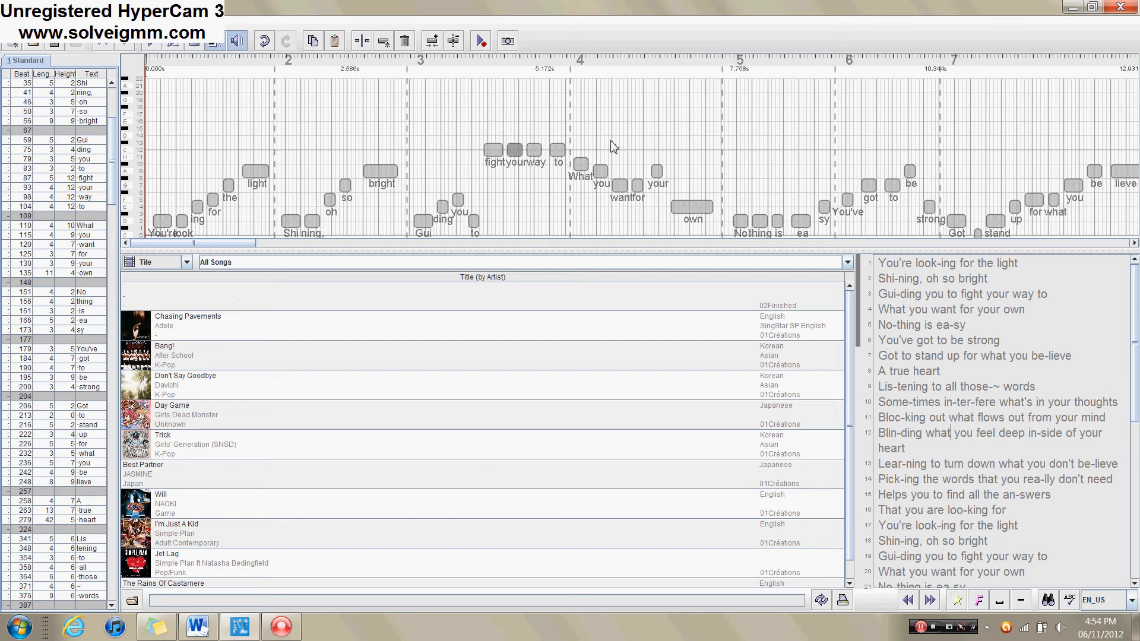
- Play the "Gui-ding you to fight your way to" line with the song audio off and on
left_click(237, 43)
left_click_drag(224, 245, 236, 246)
left_click(350, 180)
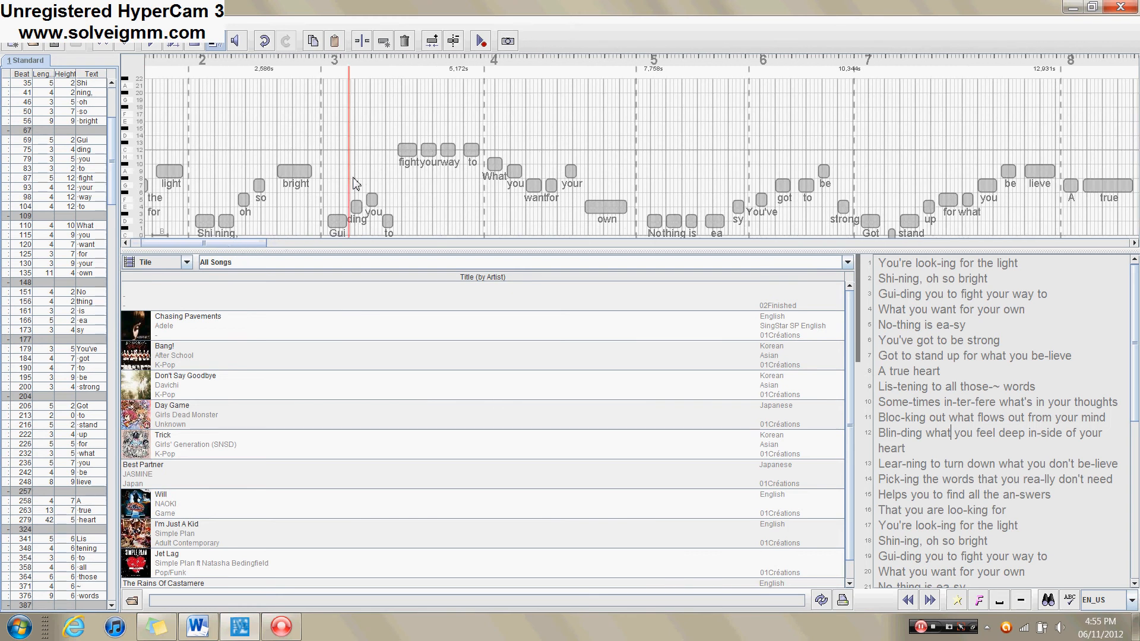
key("space")
left_click(236, 42)
key("space")
left_click_drag(245, 244, 206, 244)
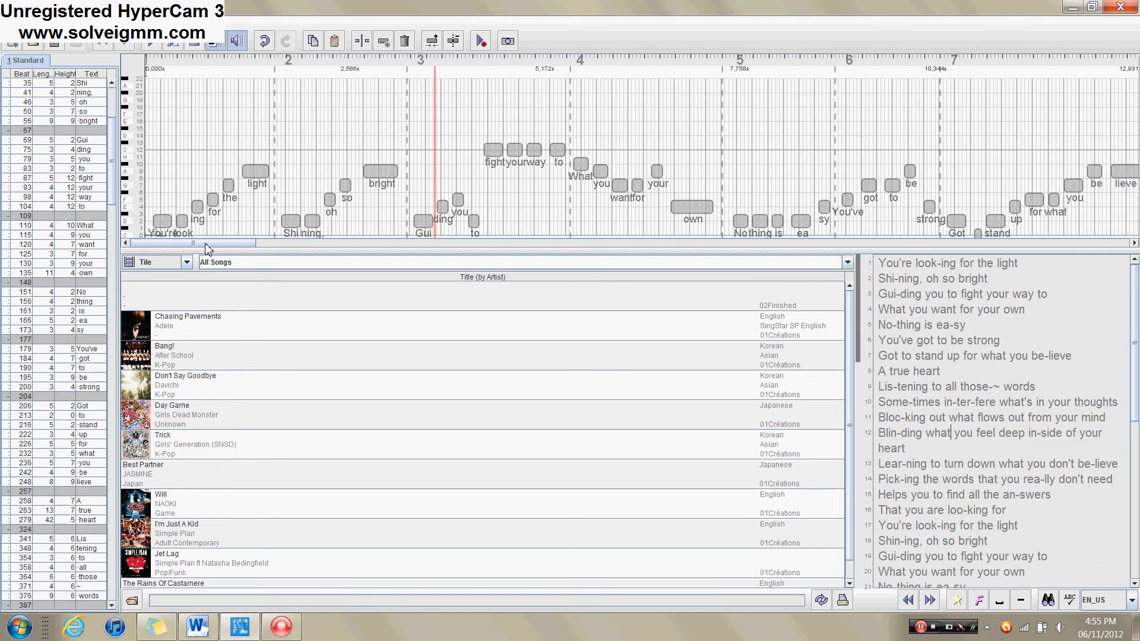
- Play the "Shi-ning, oh so bright" line, and turn the song audio off
left_click(313, 177)
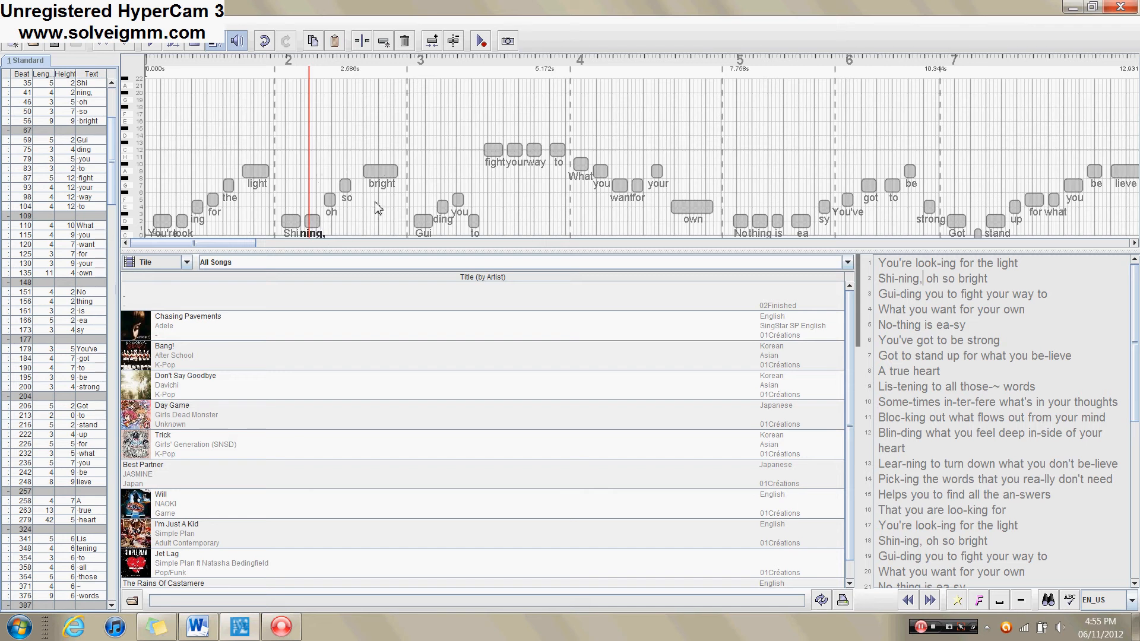
left_click(282, 71)
left_click(241, 47)
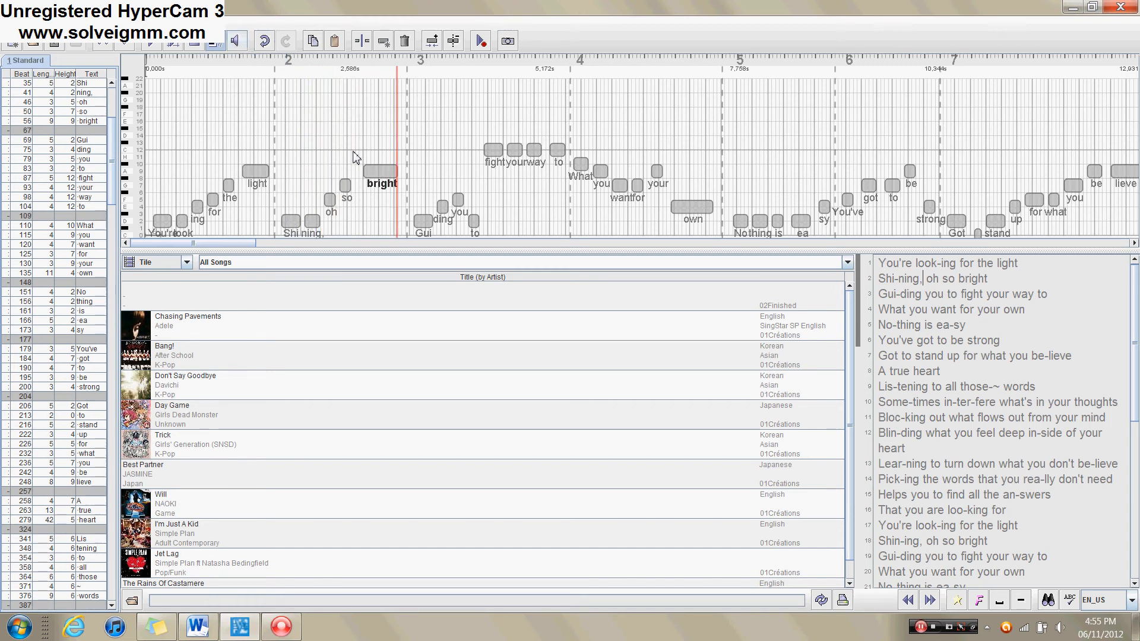
- Try the second line's "ning," note at height 4, then return it to height 2, playing the line each time
left_click(311, 222)
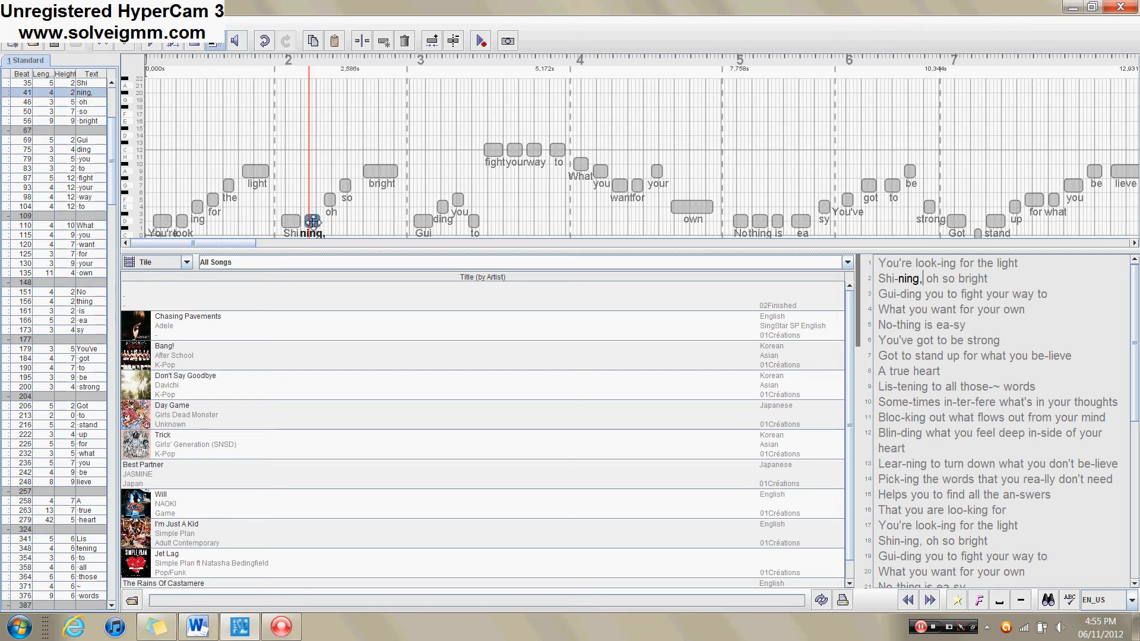
left_click_drag(313, 221, 313, 208)
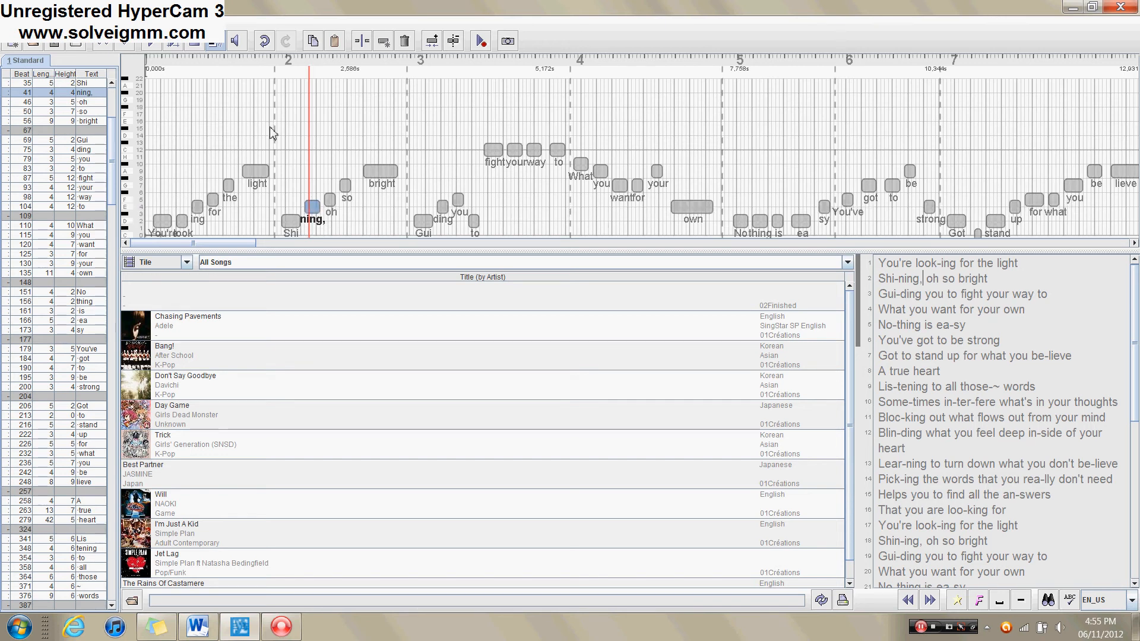
key("space")
key("space")
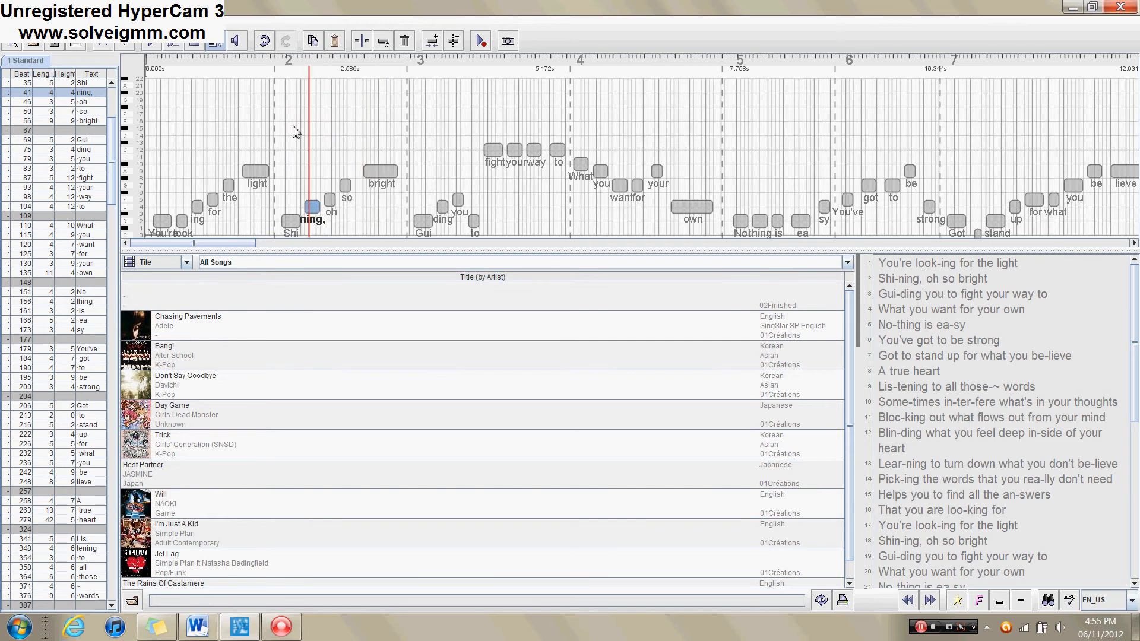
left_click_drag(312, 207, 307, 220)
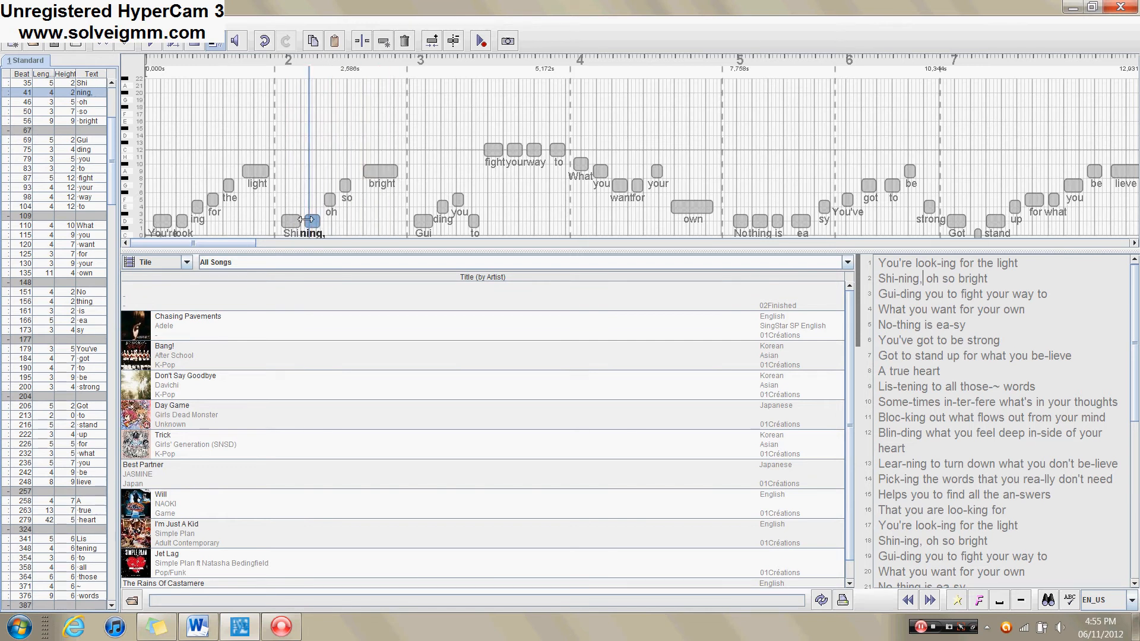
key("space")
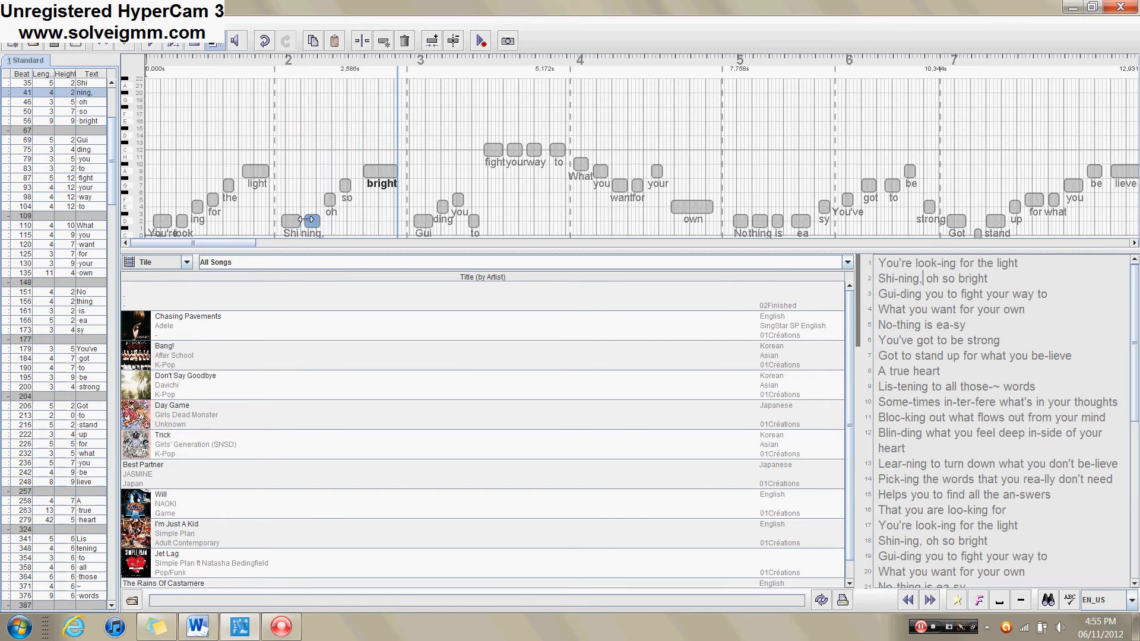
- Raise the second line's "ning," note to height 4 and save the song over the existing file
left_click_drag(306, 220, 312, 208)
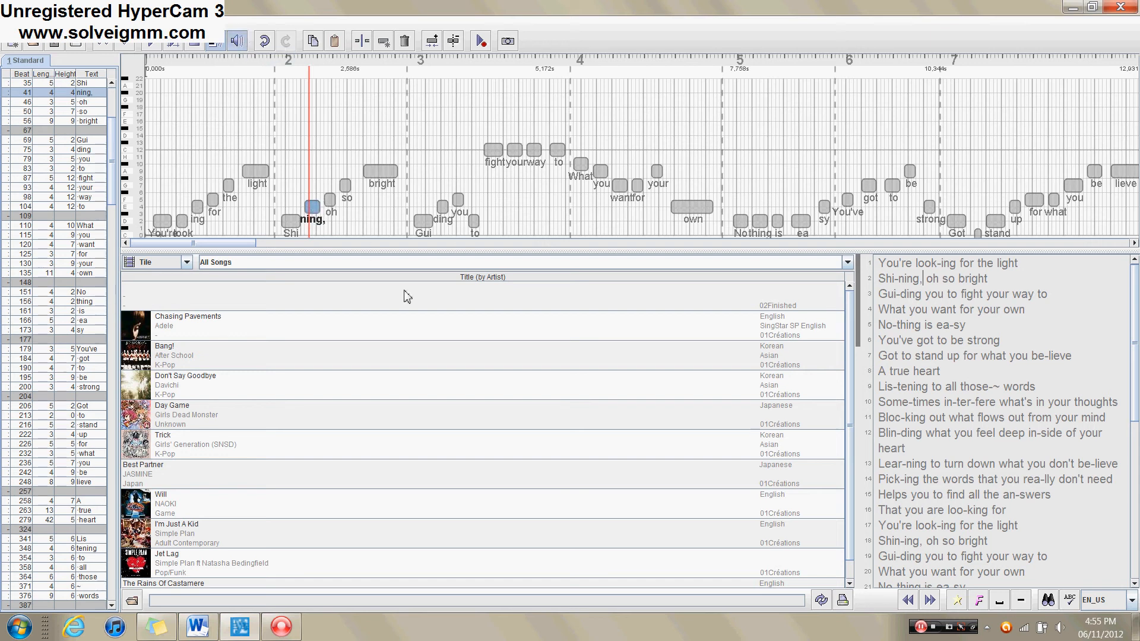
left_click(282, 204)
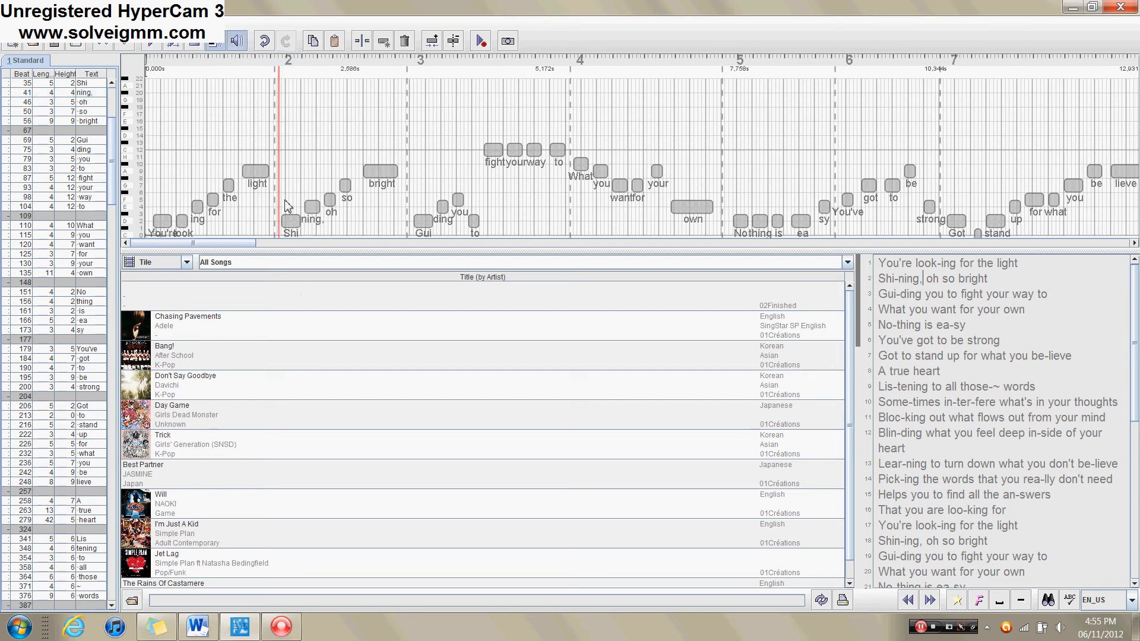
key("space")
key("ctrl+s")
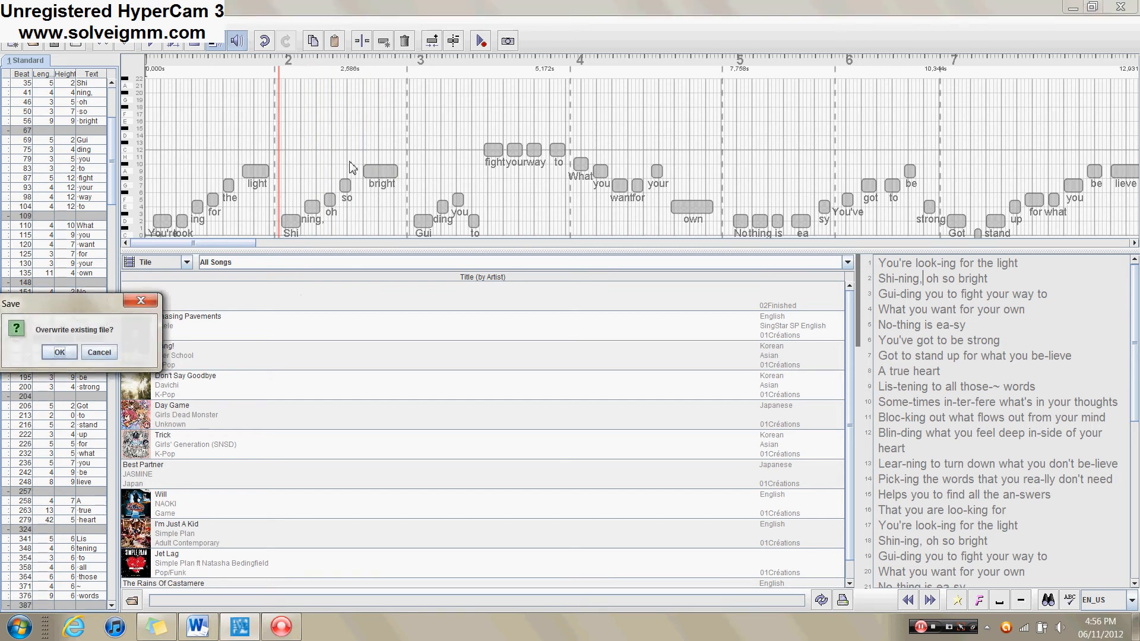
left_click(61, 354)
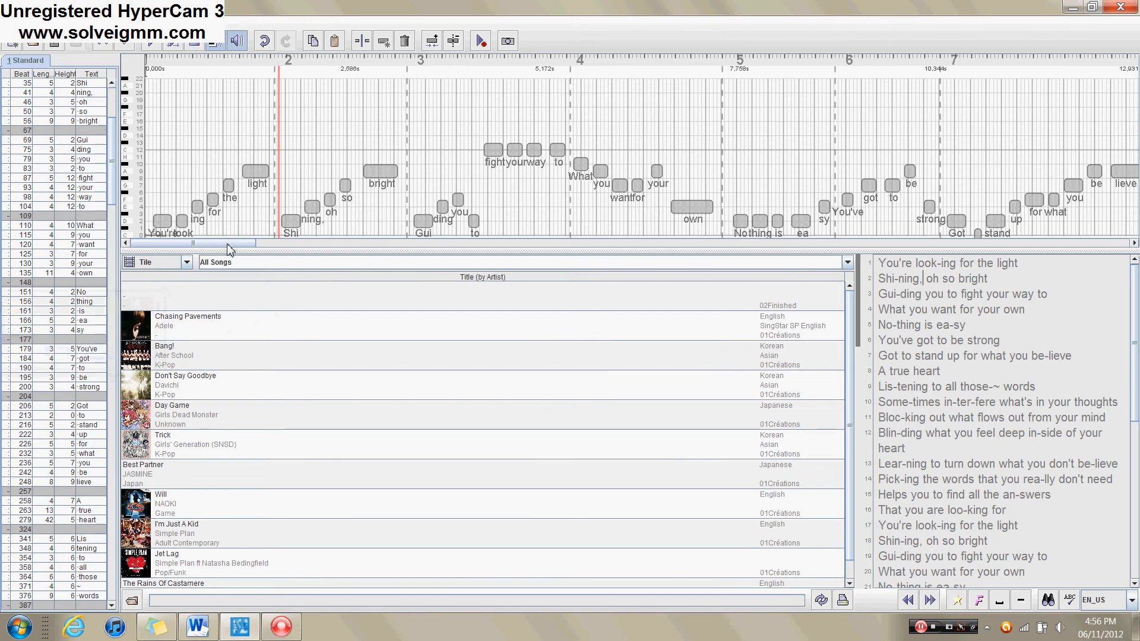
- Play the repeated verse from "You're look-ing for the light" in line 17 to check its notes
left_click_drag(230, 249, 603, 247)
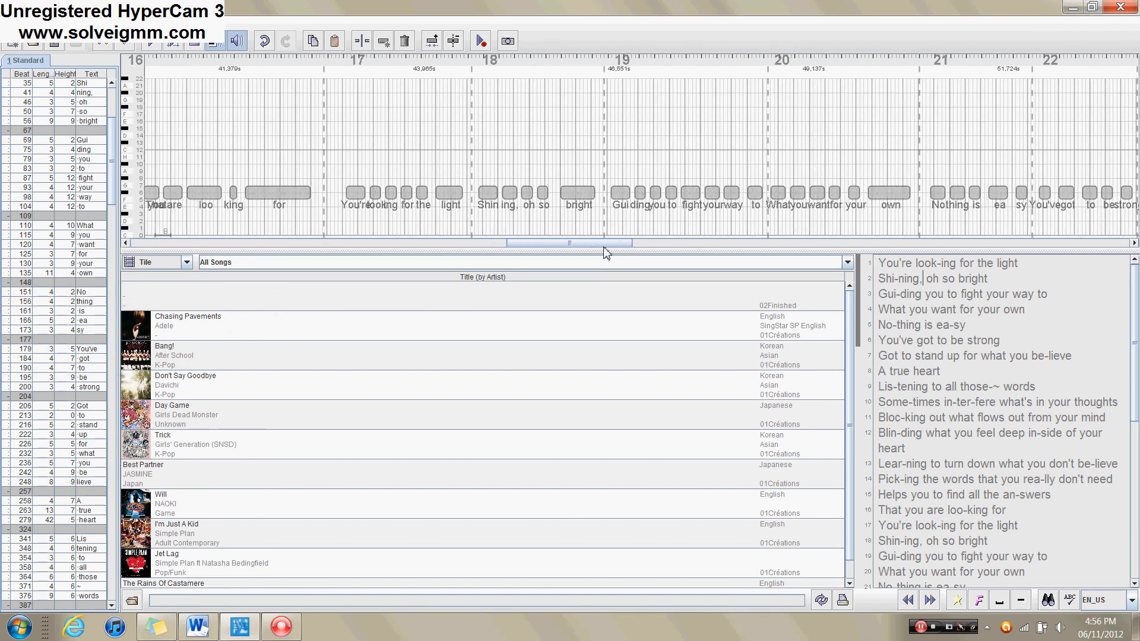
left_click(343, 217)
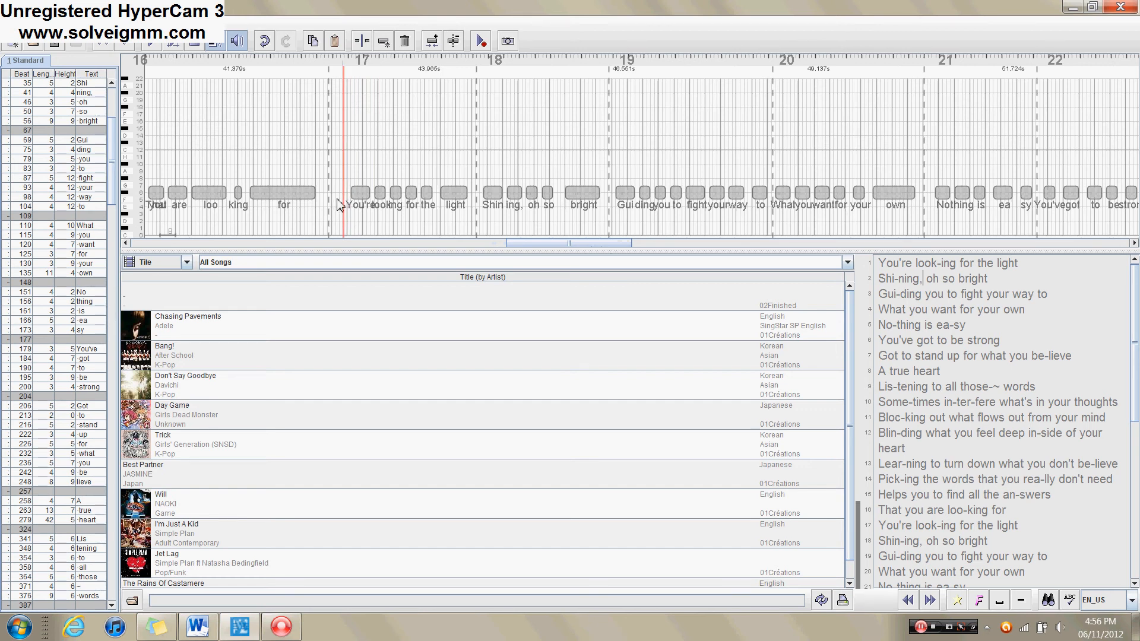
left_click(337, 205)
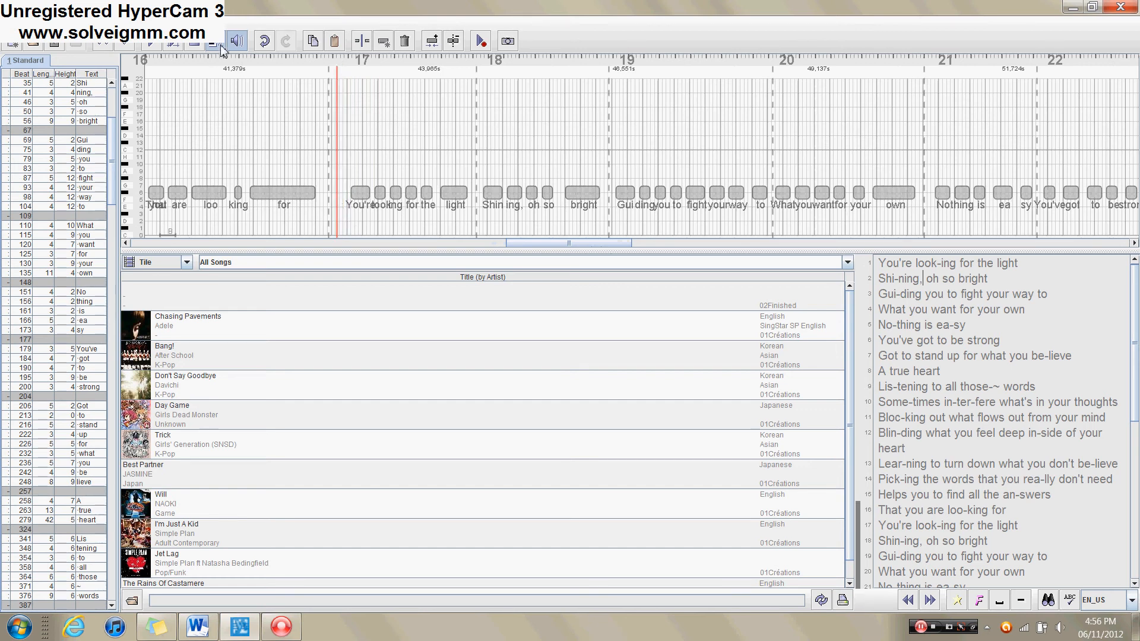
left_click(347, 208)
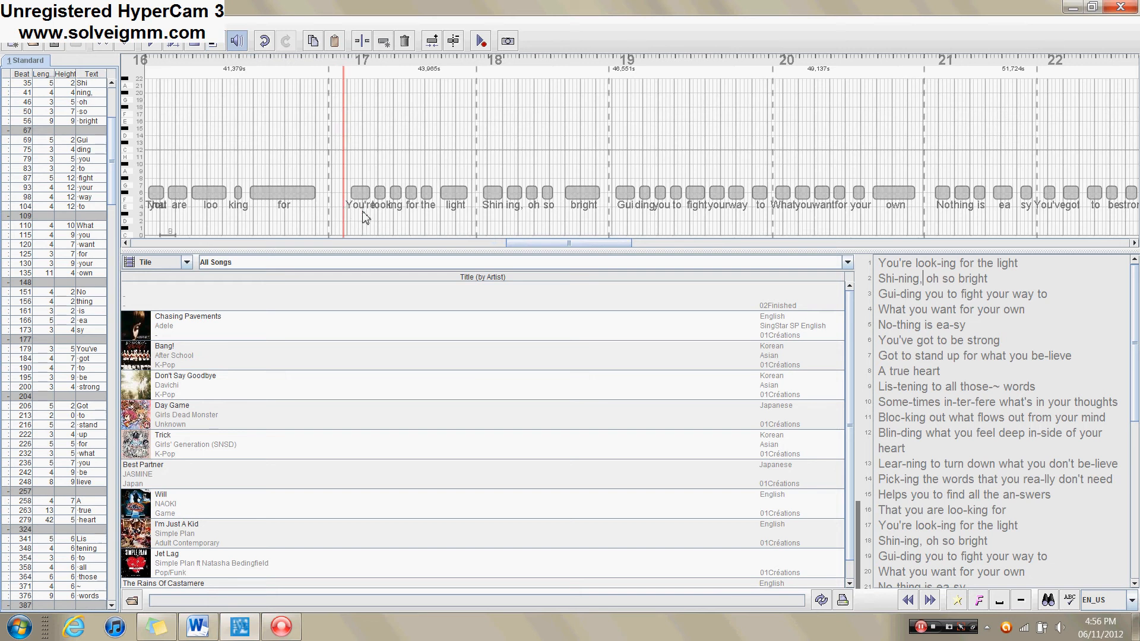
key("space")
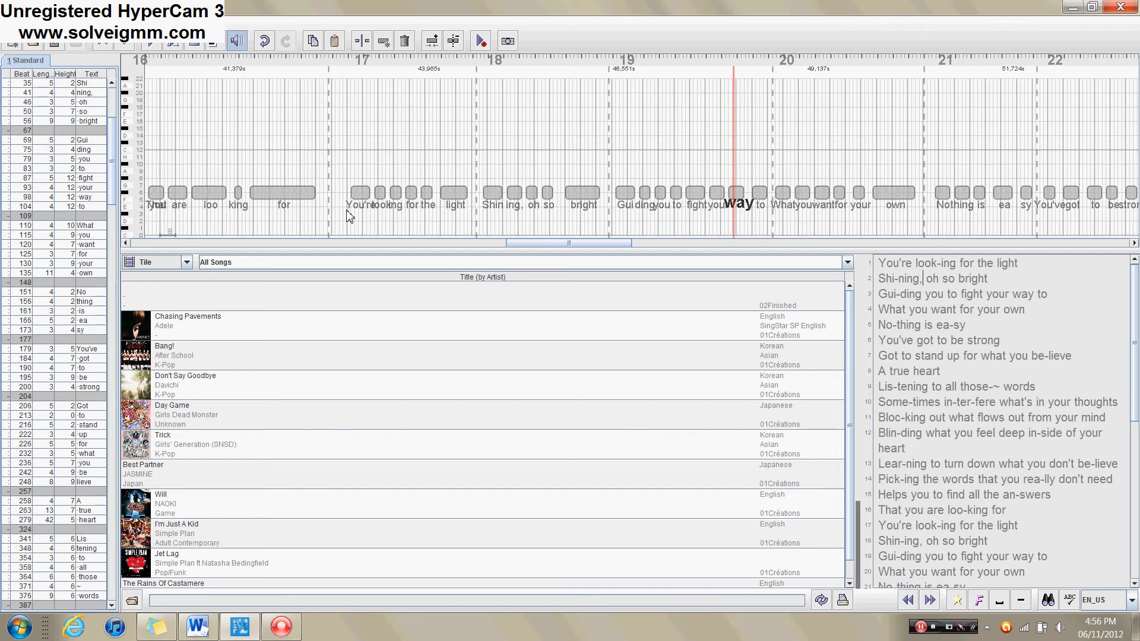
key("space")
left_click_drag(572, 243, 180, 254)
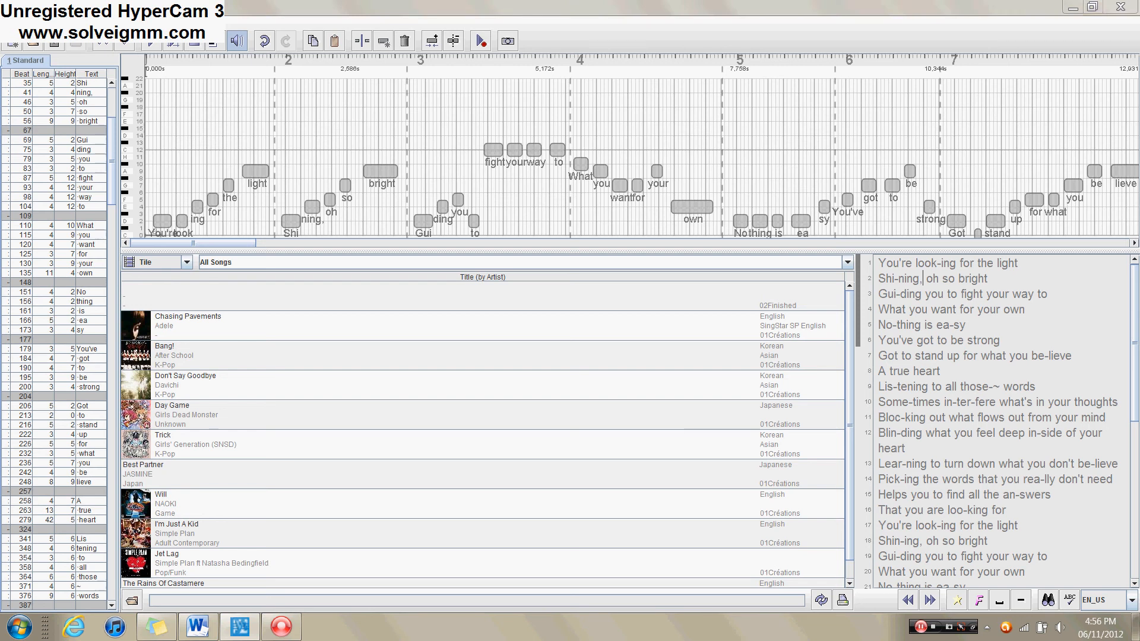
- Force-quit Yass from Windows Task Manager, ending the unresponsive program immediately
key("ctrl+shift+Escape")
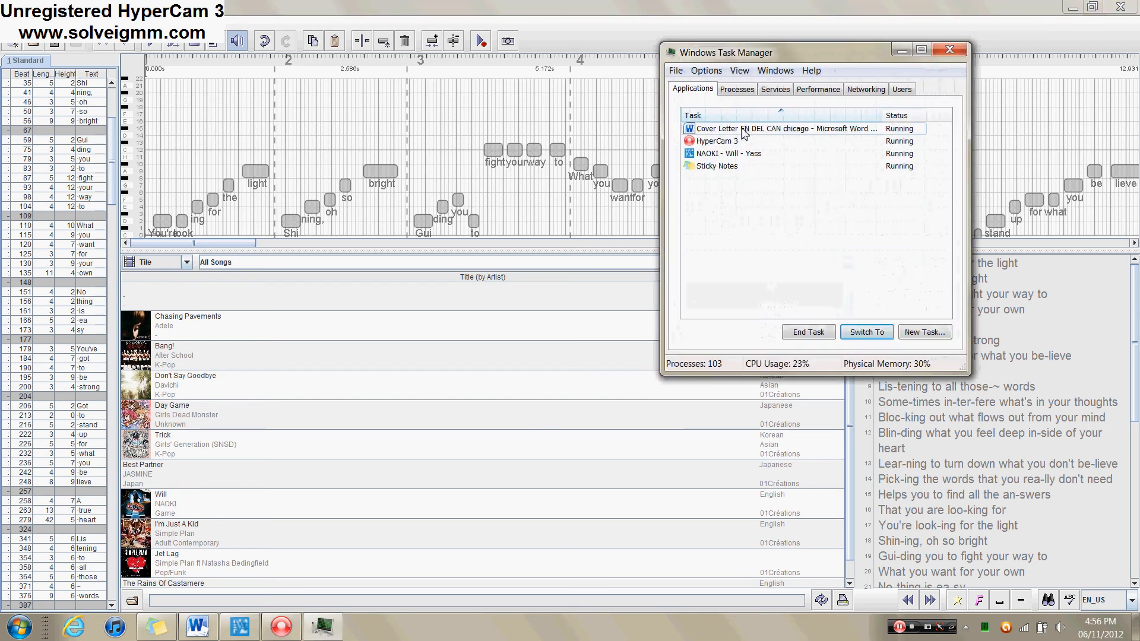
left_click(742, 154)
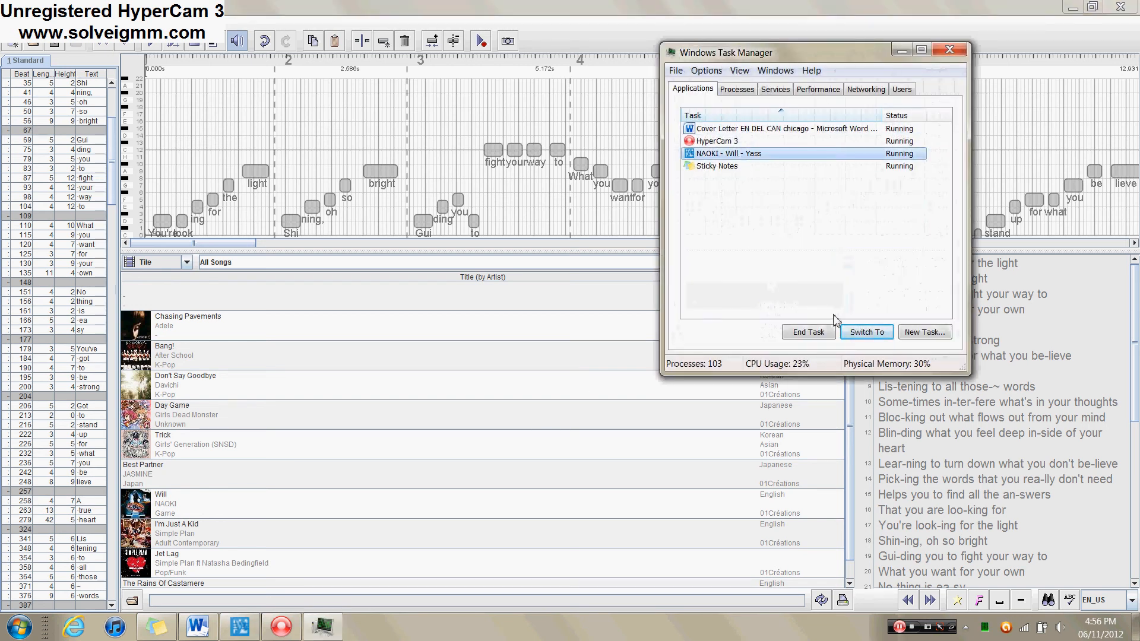
left_click(806, 334)
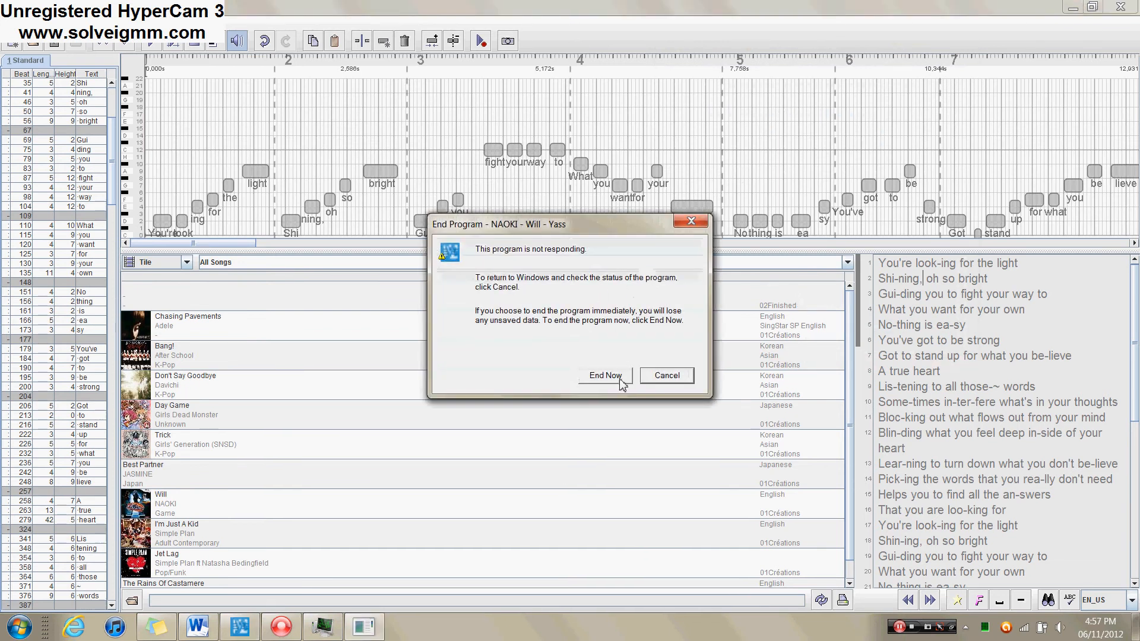
left_click(616, 377)
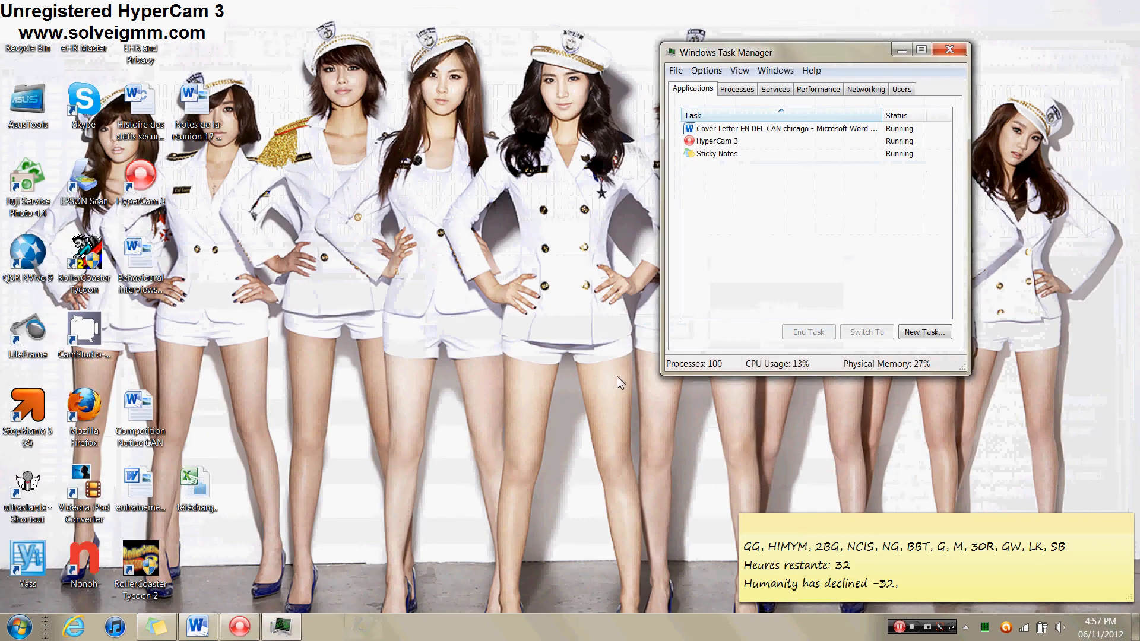
- Relaunch Yass, maximize its window and enlarge the note grid above the song list
double_click(52, 562)
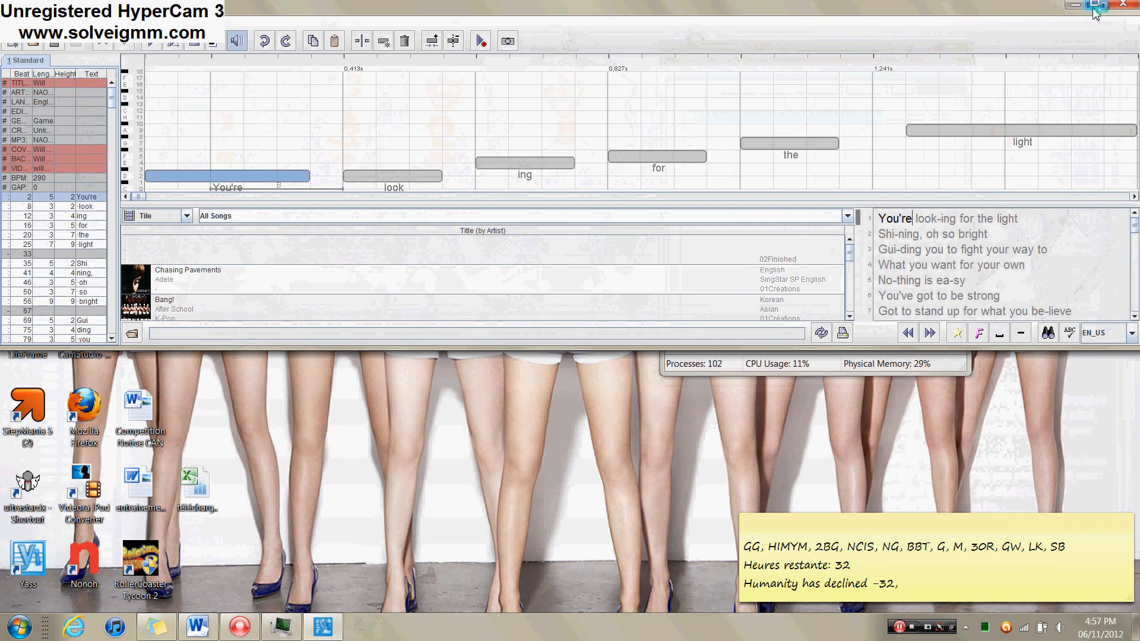
left_click(1093, 8)
left_click_drag(835, 207, 806, 261)
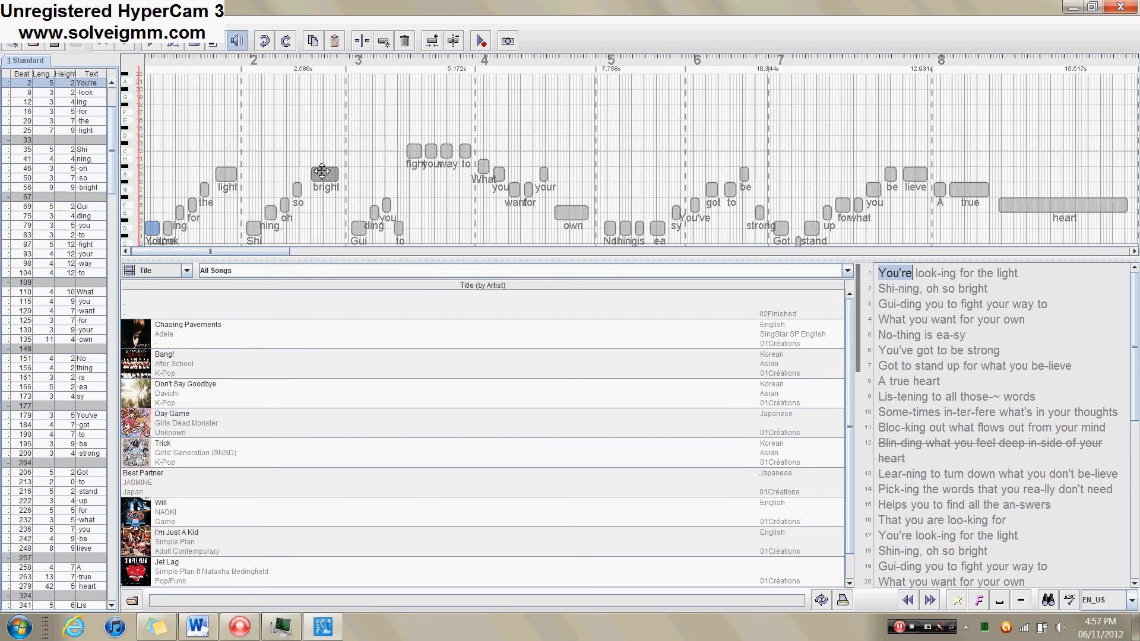
left_click_drag(272, 252, 242, 259)
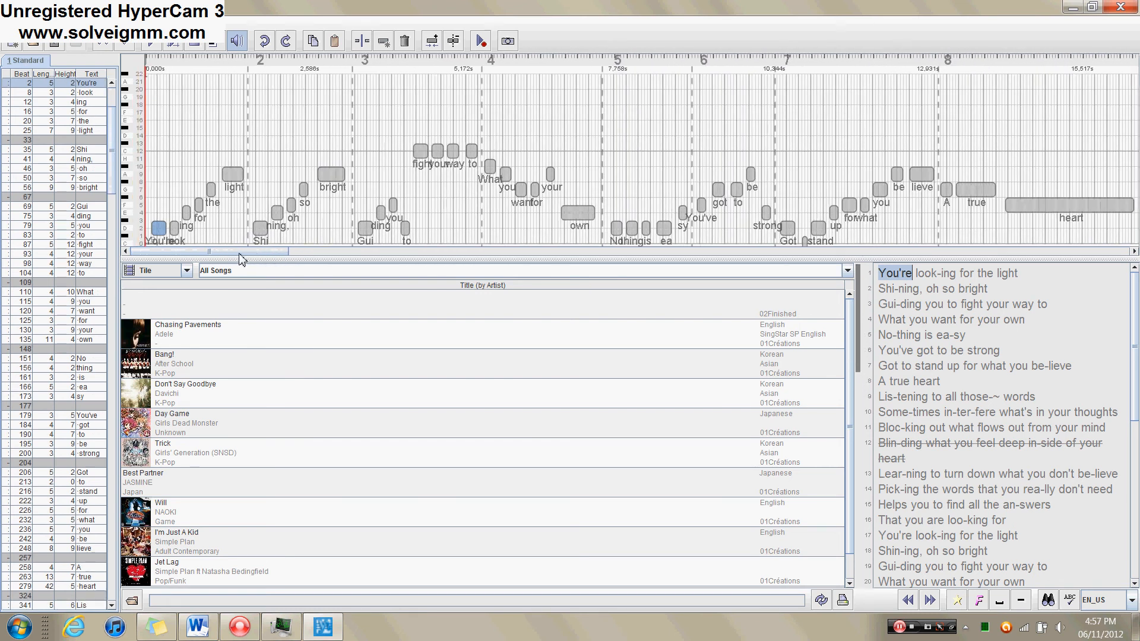
- Select the notes of the first three lyric lines, from "You're" to "fight your way to", and play them
left_click(153, 219)
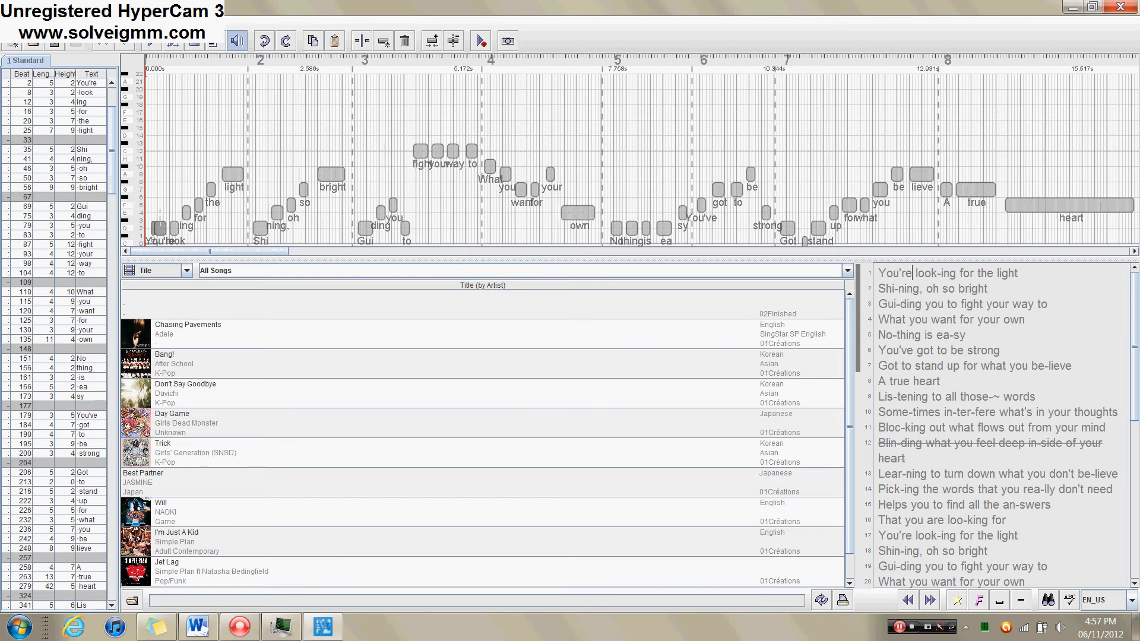
left_click(222, 232)
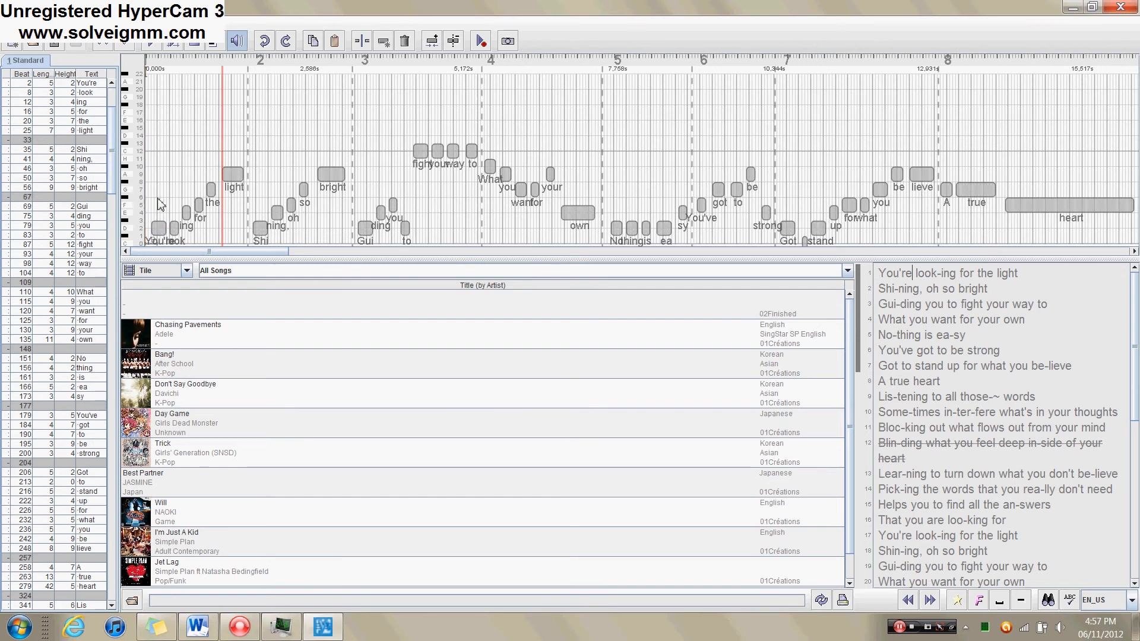
left_click_drag(156, 208, 479, 204)
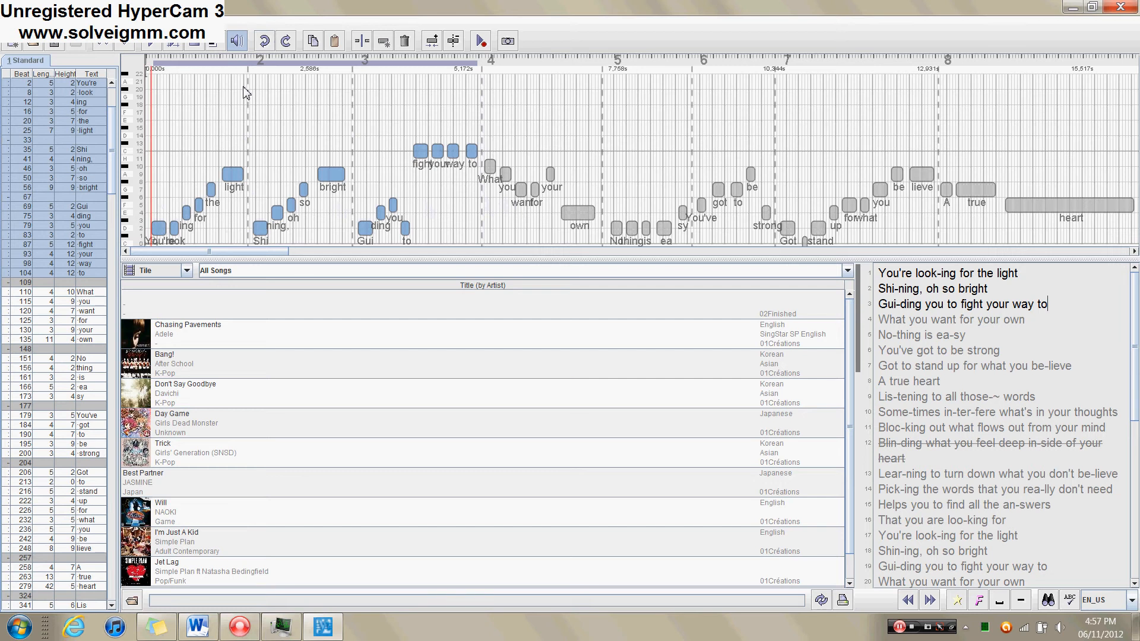
key("space")
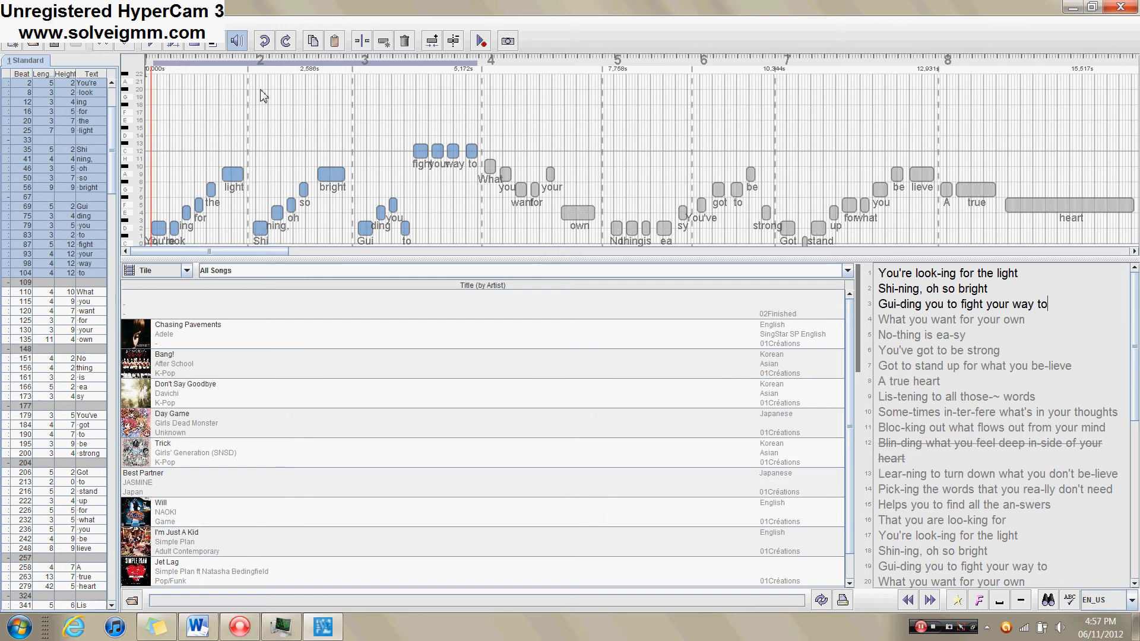
left_click(370, 146)
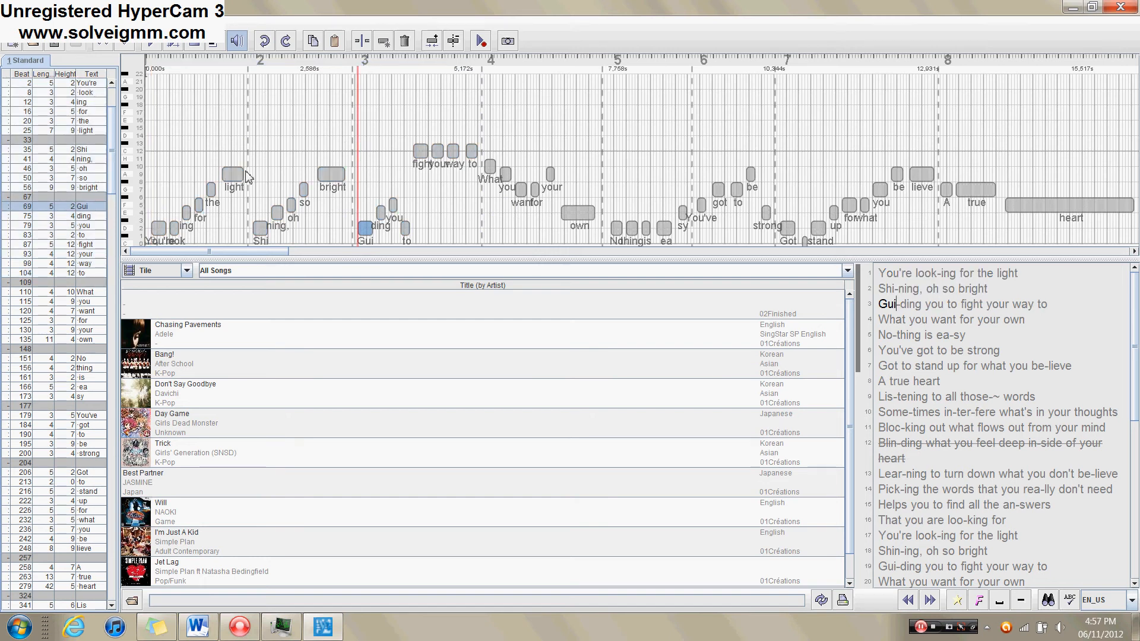
- Select the matching notes of the repeated verse, from "You're" in line 17 to "your" in line 19
left_click_drag(233, 255, 584, 257)
mouse_move(305, 234)
left_mouse_down()
mouse_move(577, 227)
mouse_move(567, 219)
left_mouse_up()
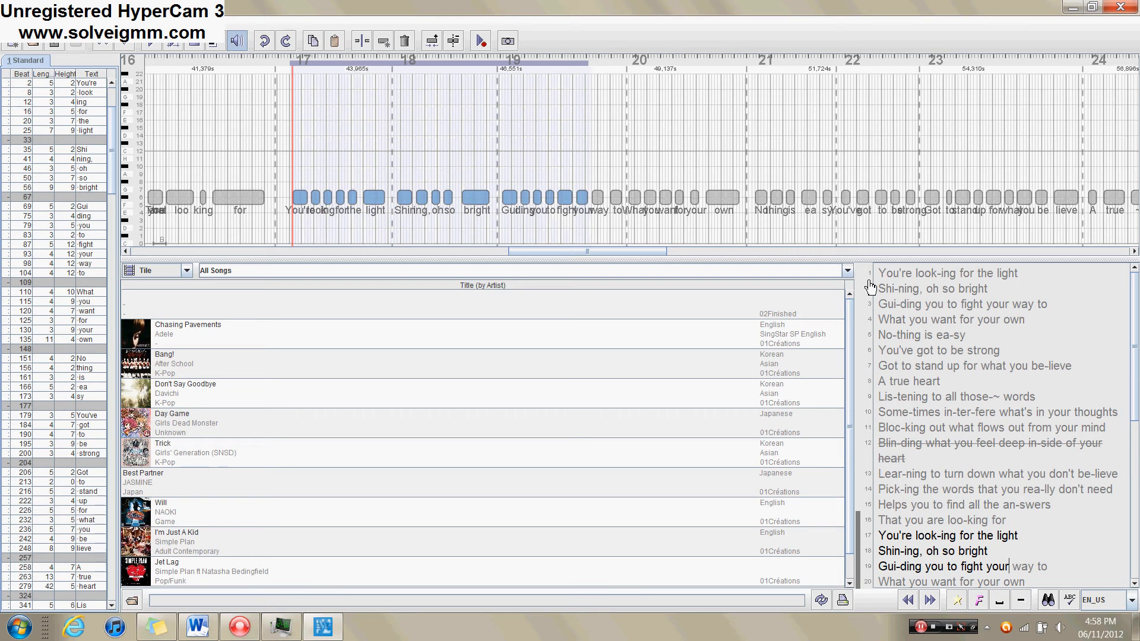
- Return to the opening in a closer note view and replay the notes of lines 1 to 3
left_click_drag(857, 273, 860, 353)
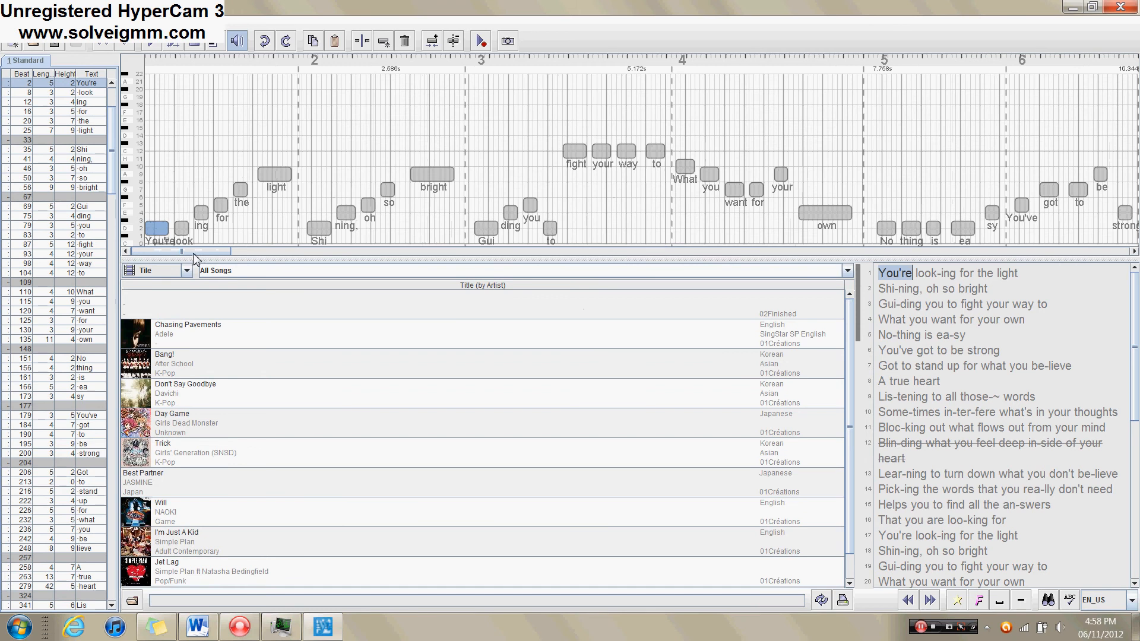
left_click_drag(194, 251, 183, 253)
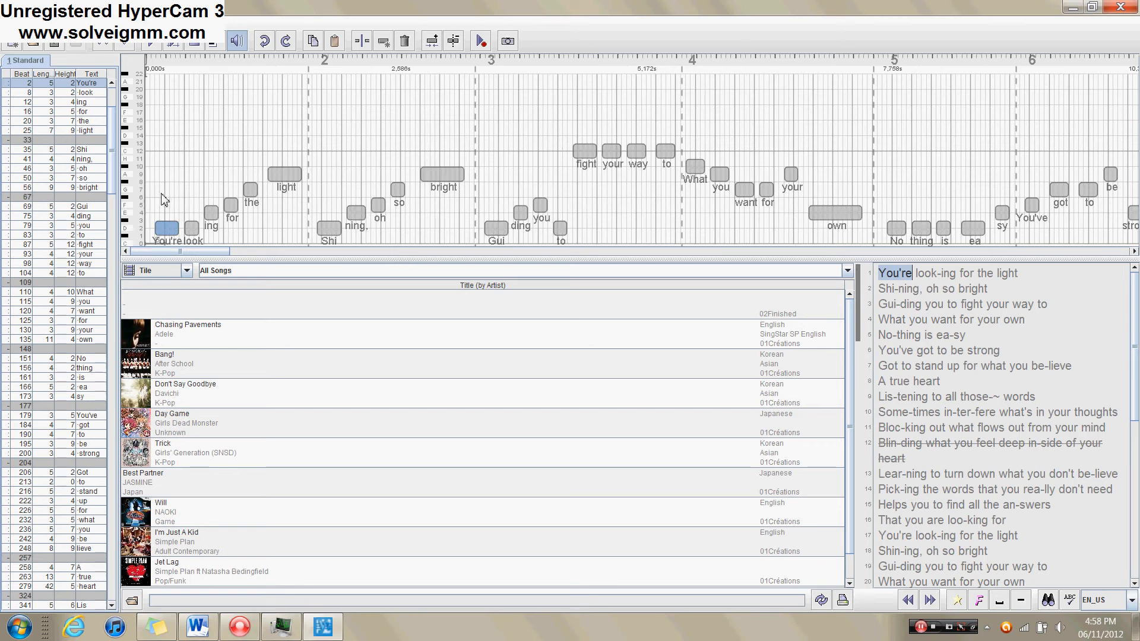
left_click_drag(164, 200, 679, 190)
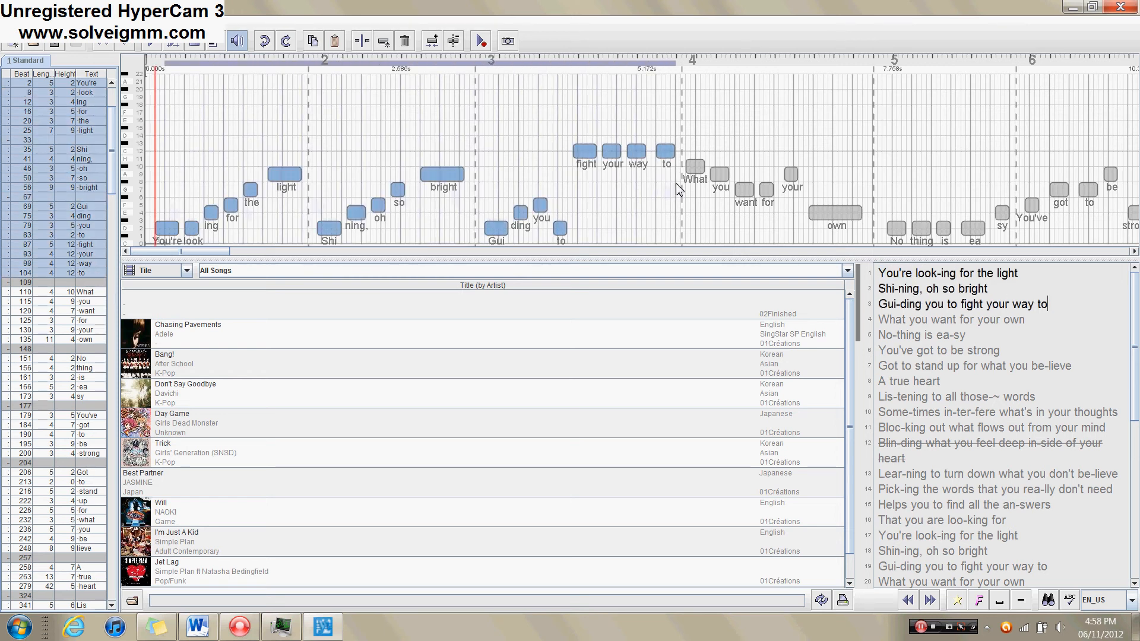
key("space")
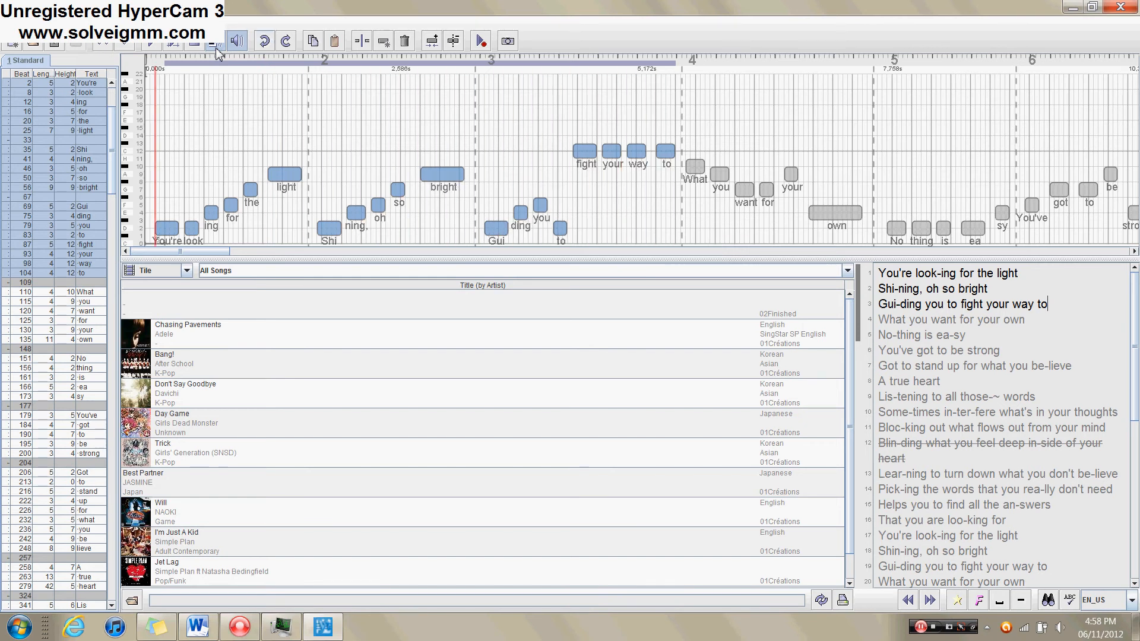
left_click(521, 157)
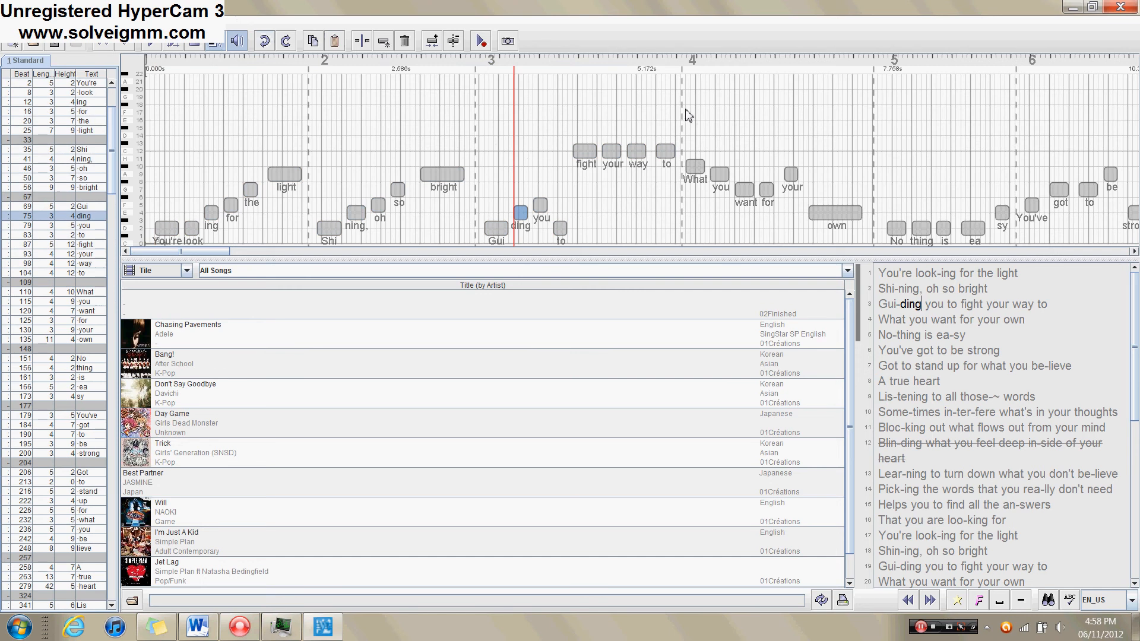
- Copy the notes of lines 1 to 3 and paste them onto the repeated verse starting at "You're" in line 17
left_click_drag(674, 123, 175, 159)
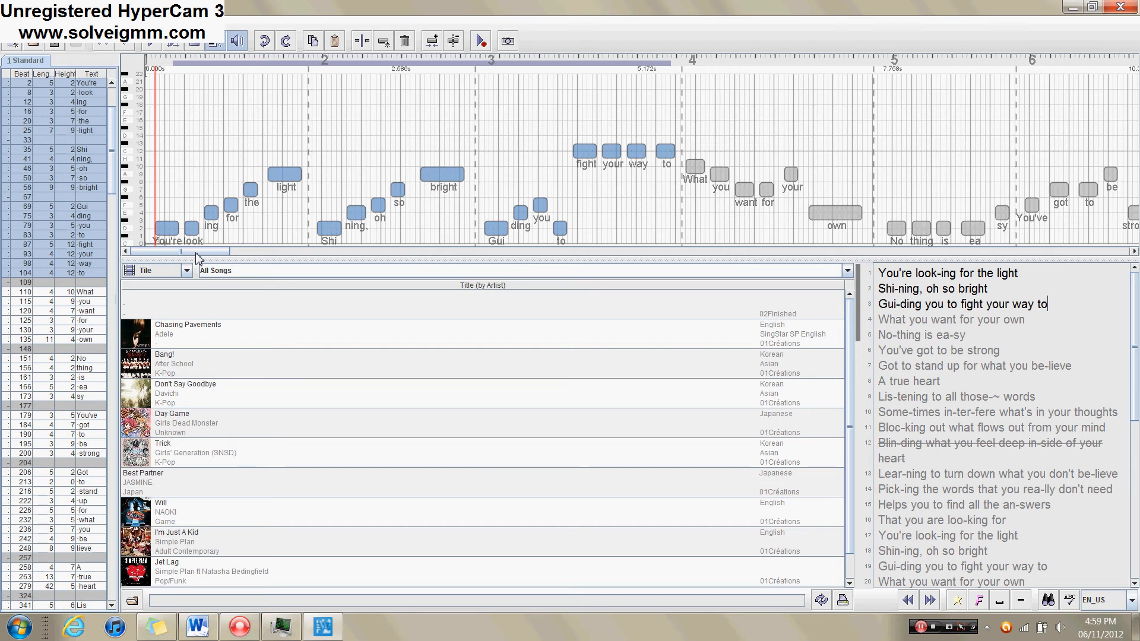
left_click_drag(204, 252, 525, 237)
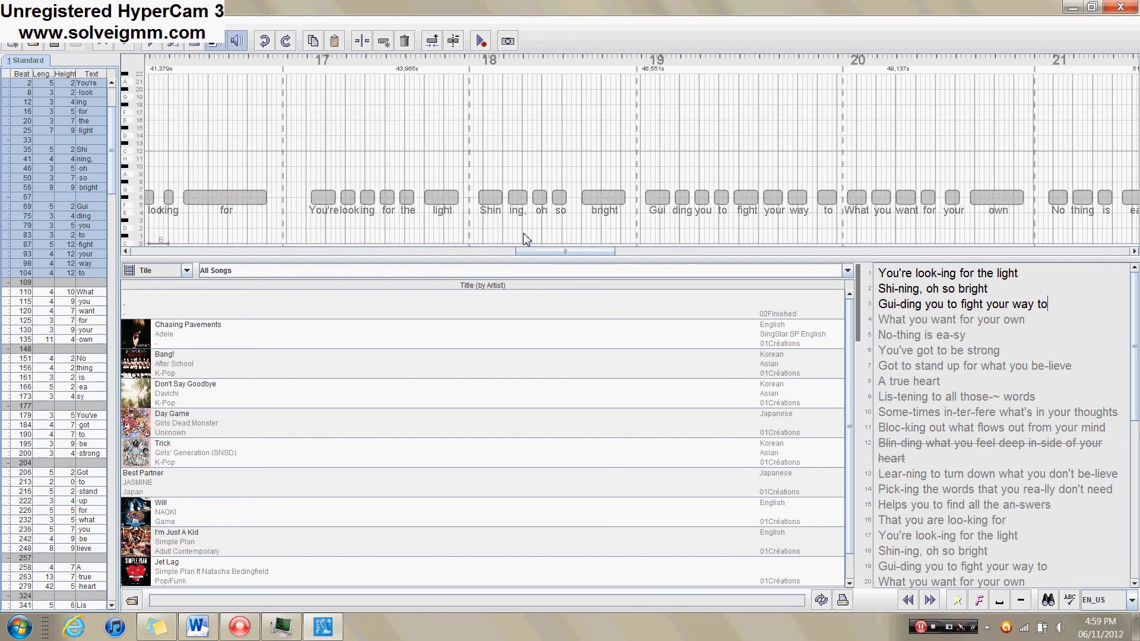
left_click(322, 198)
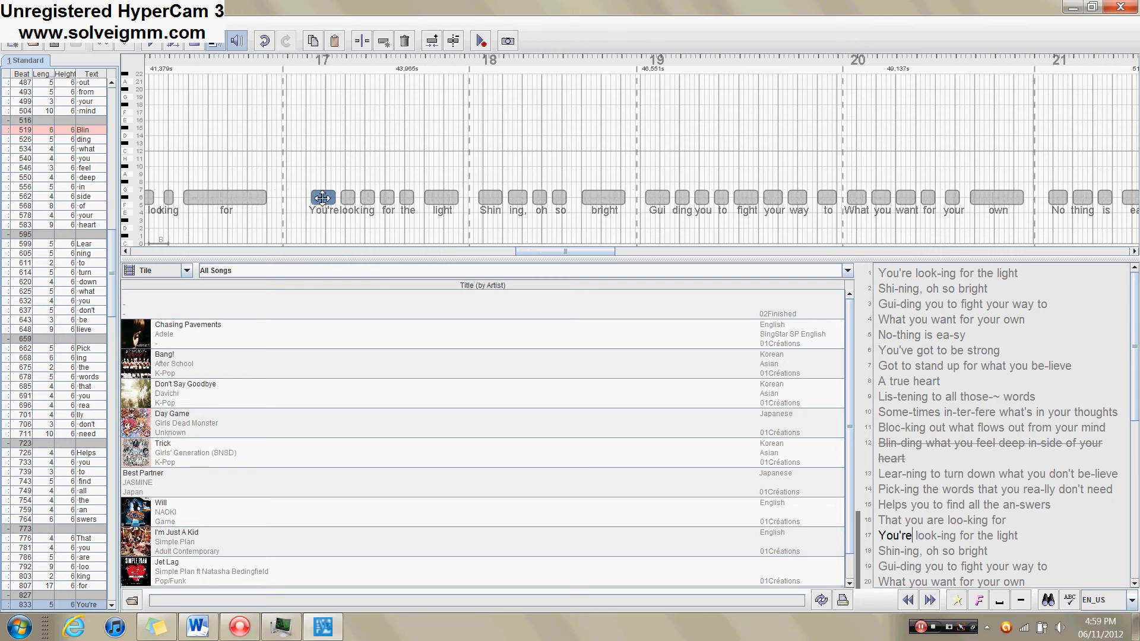
key("ctrl+v")
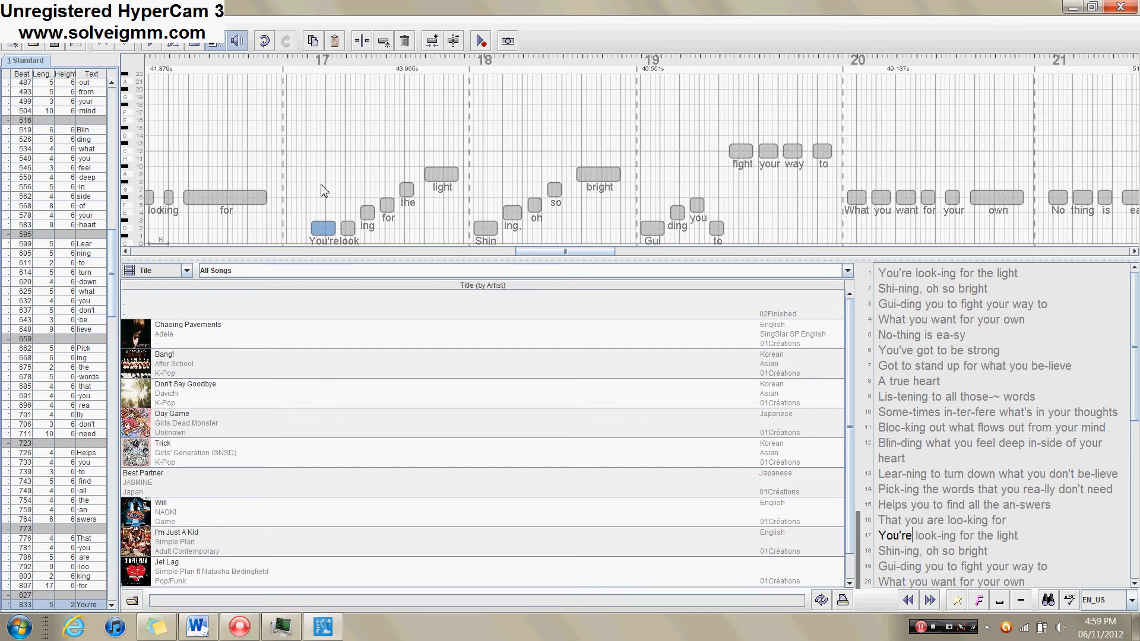
- Play the pasted notes of lines 17 to 19, checking "You're look-ing" against the song
left_click(304, 190)
key("space")
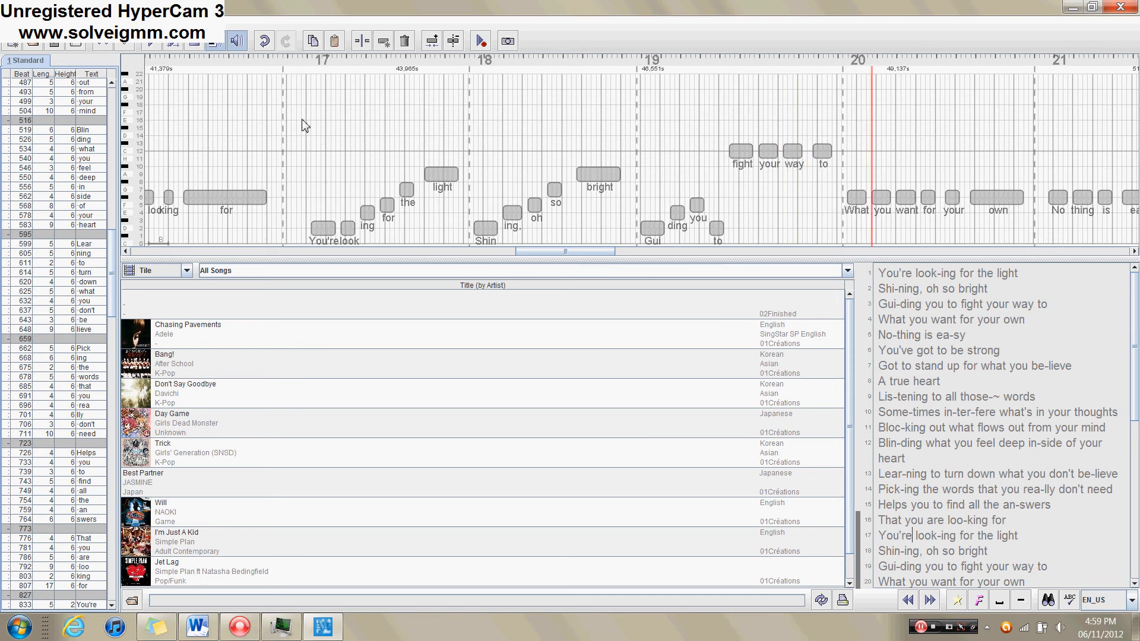
left_click(366, 139)
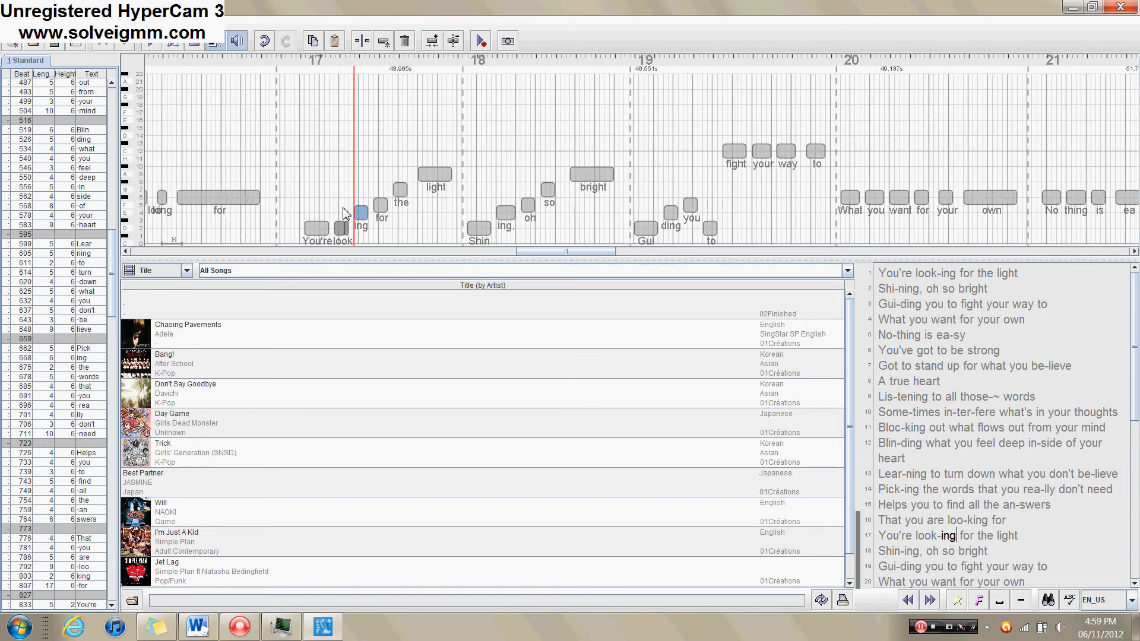
left_click(315, 227)
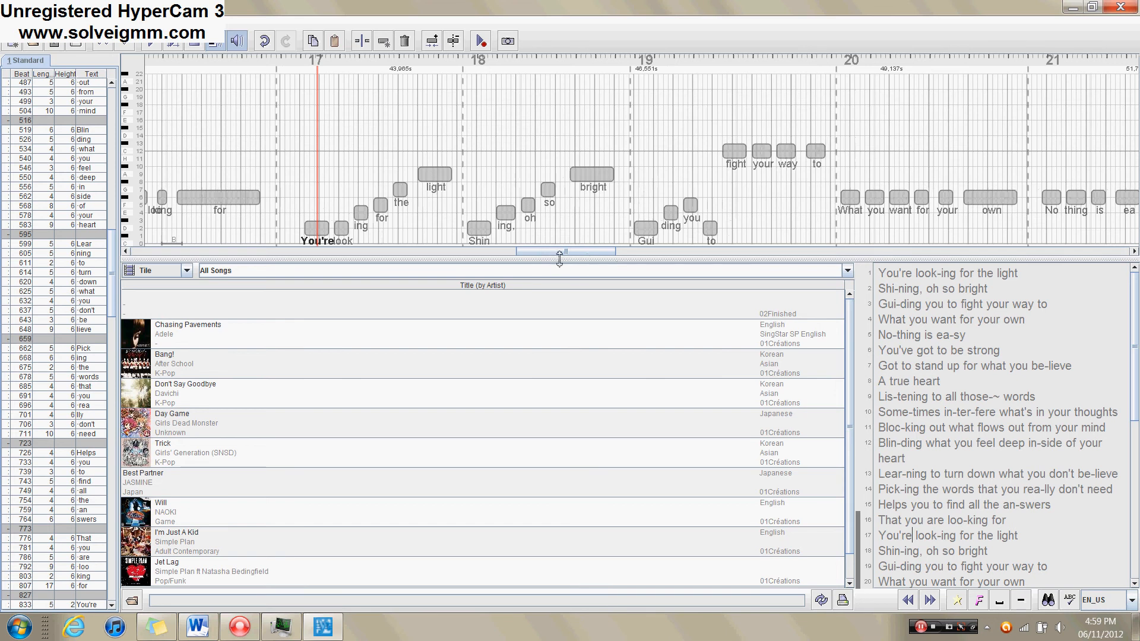
- Compare the opening verse's notes with the pasted notes in lines 17 to 19
left_click_drag(558, 251, 140, 257)
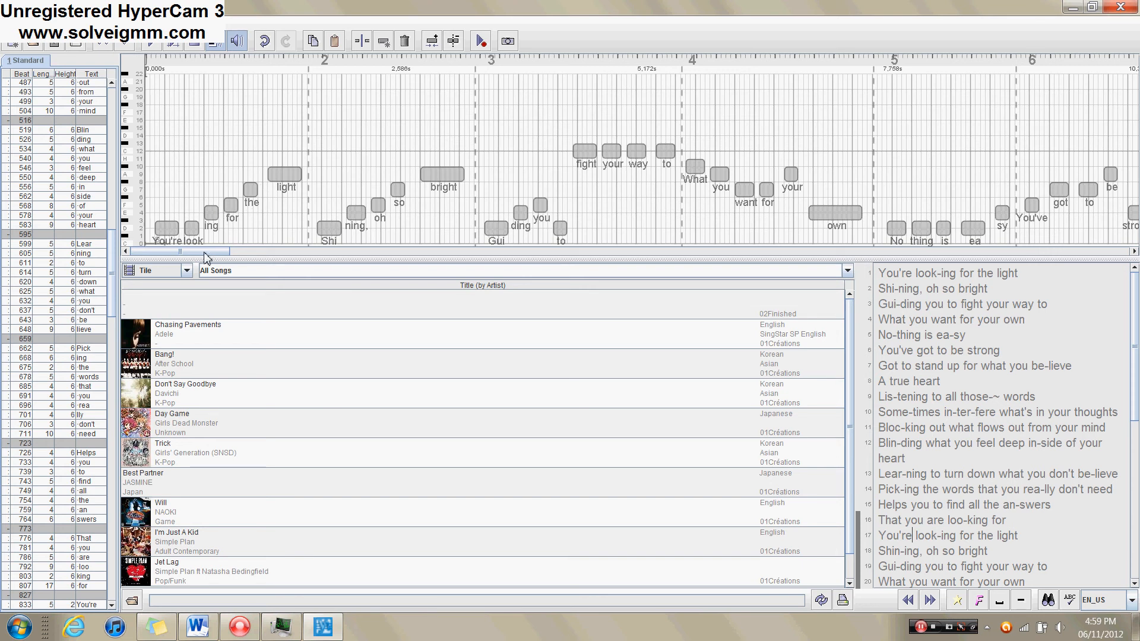
left_click_drag(206, 257, 484, 249)
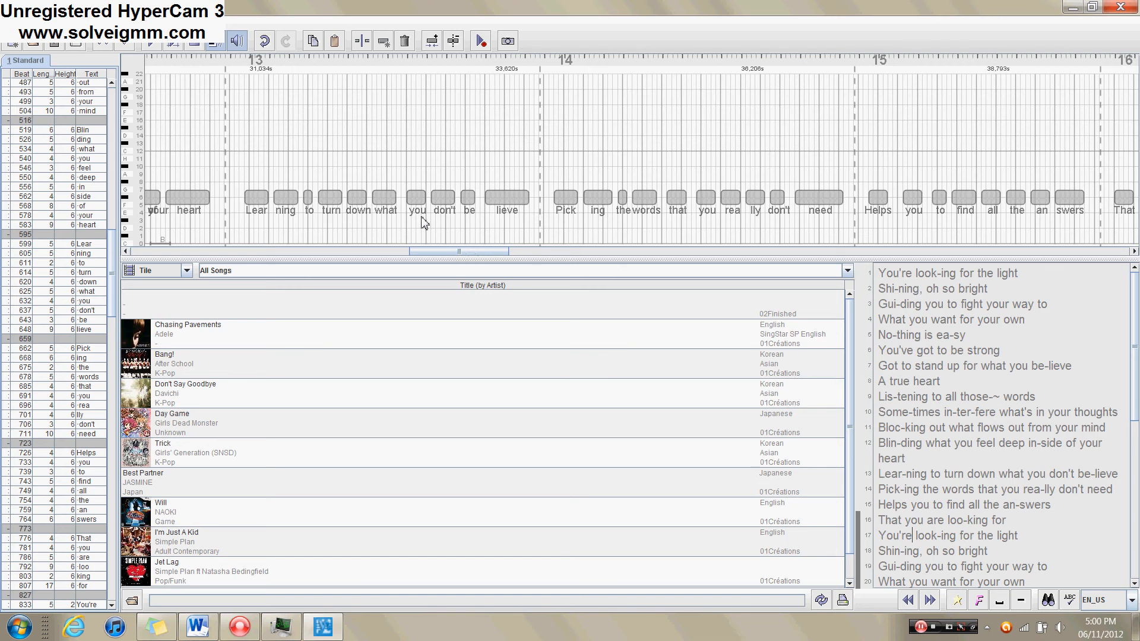
left_click_drag(459, 255, 577, 256)
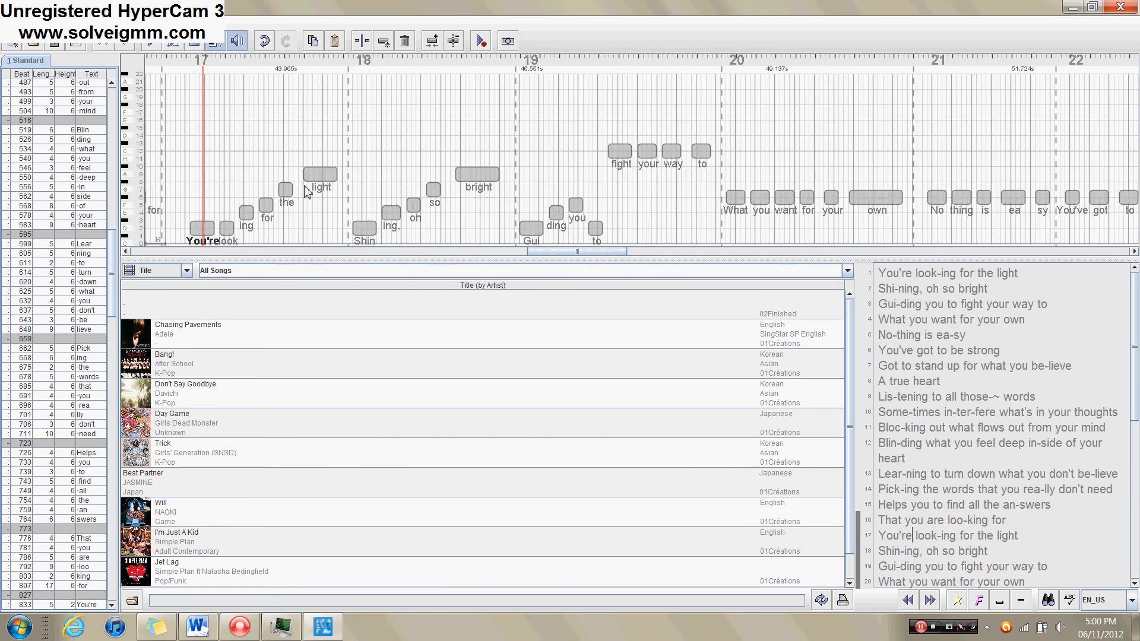
left_click_drag(185, 205, 700, 198)
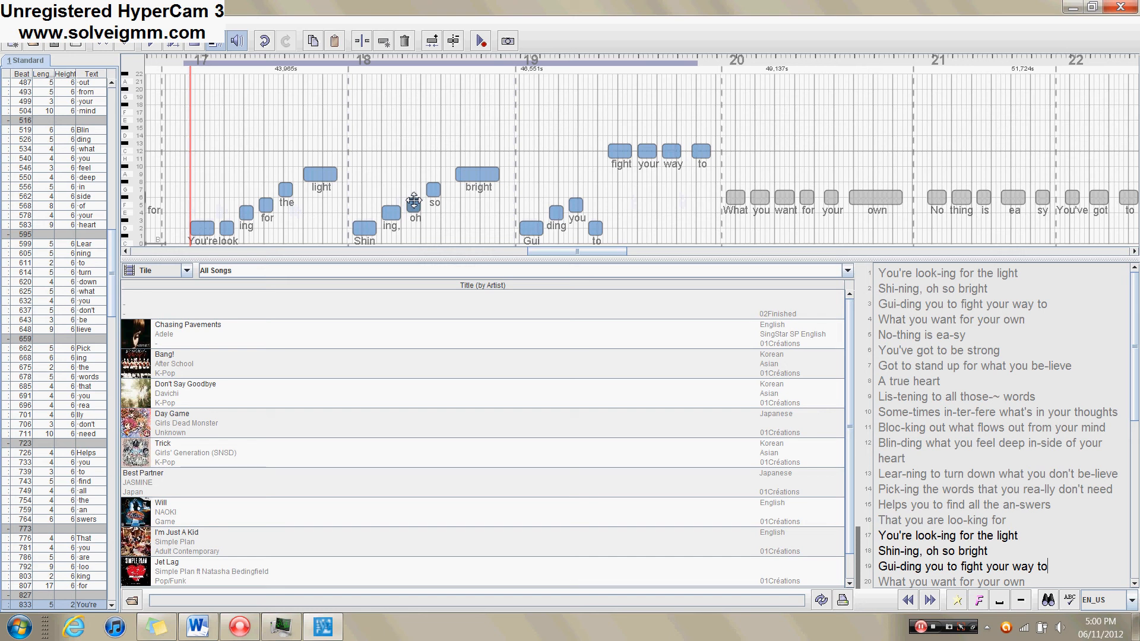
left_click(285, 151)
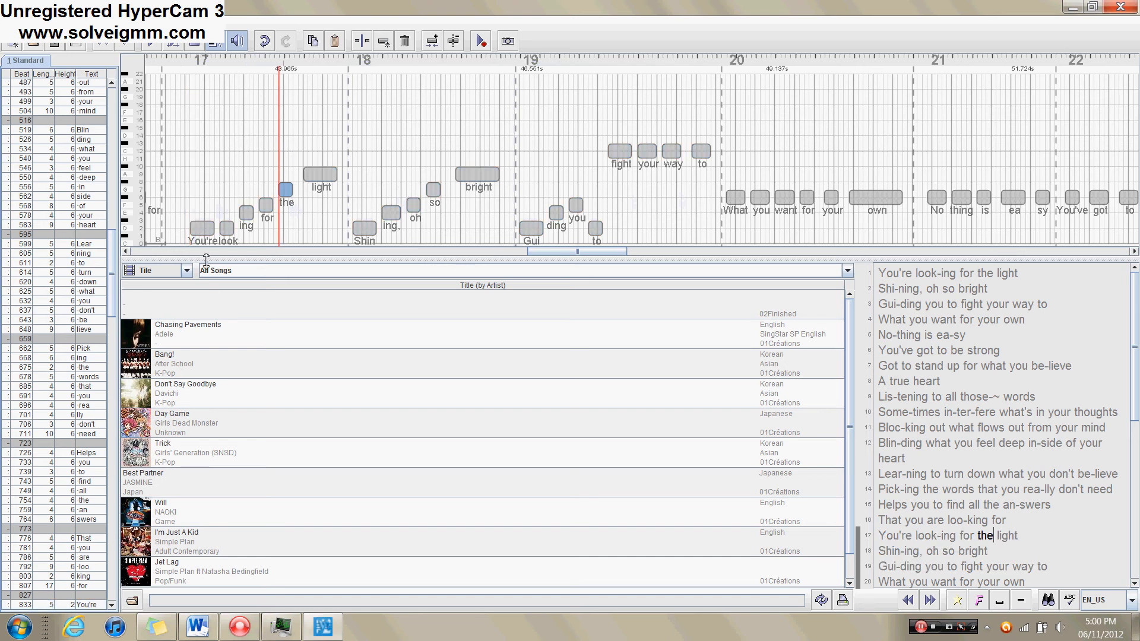
- Move line 17's "You're" note earlier to beat 828, keeping it at height 2
left_click(208, 231)
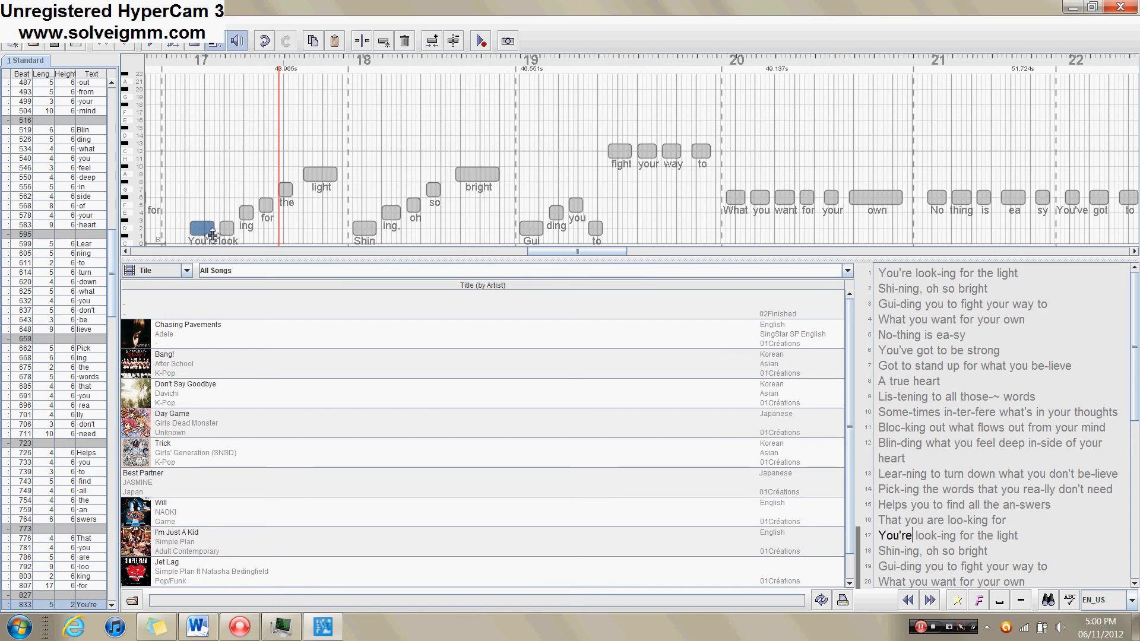
left_click(212, 234)
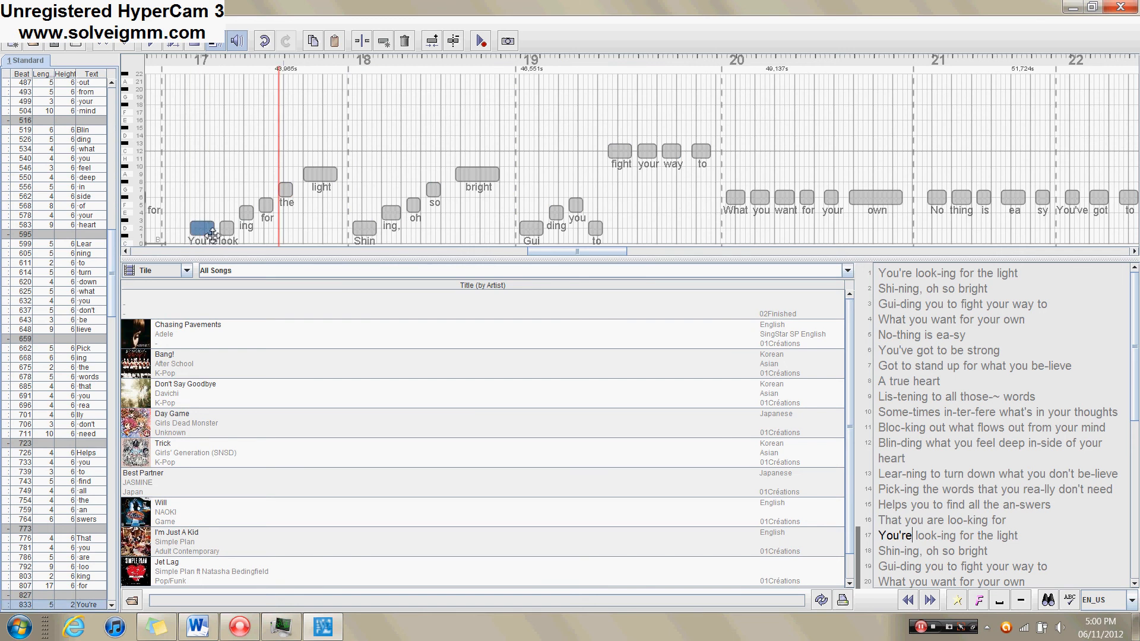
left_click_drag(204, 228, 179, 229)
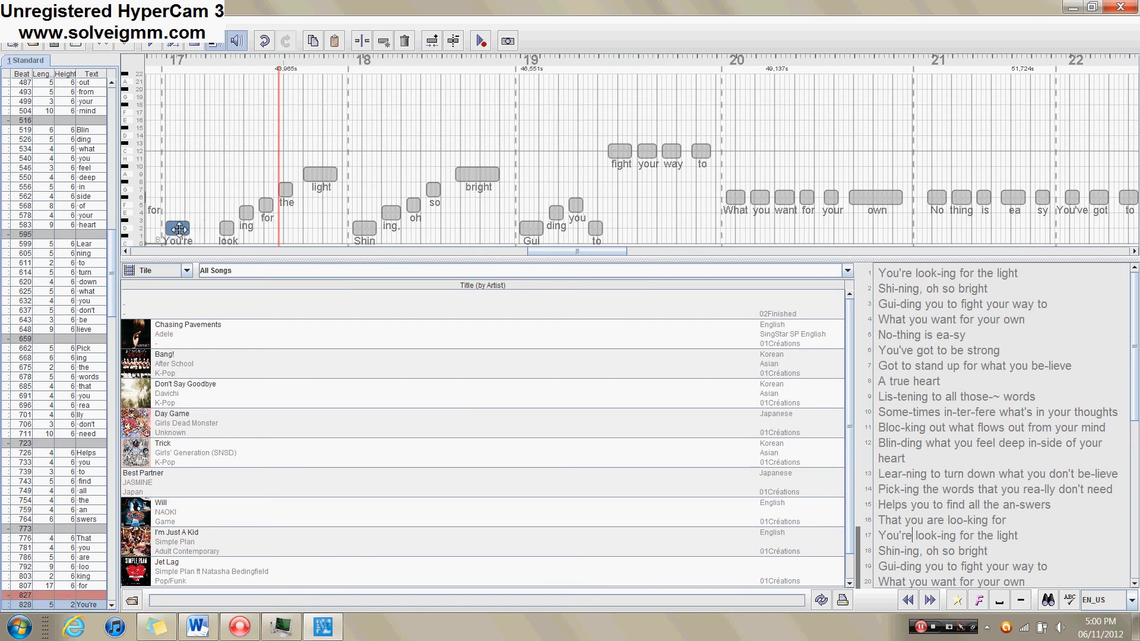
- Paste the copied verse notes again from the moved "You're" note, so lines 17 to 19 start at beat 828
left_click_drag(557, 253, 540, 254)
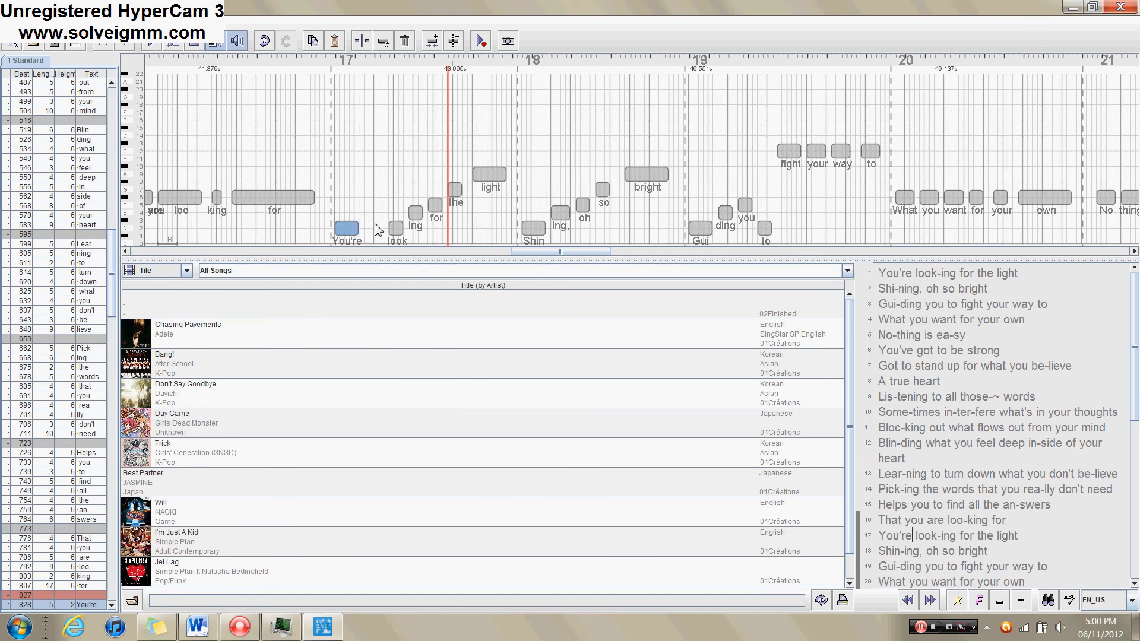
left_click(378, 181)
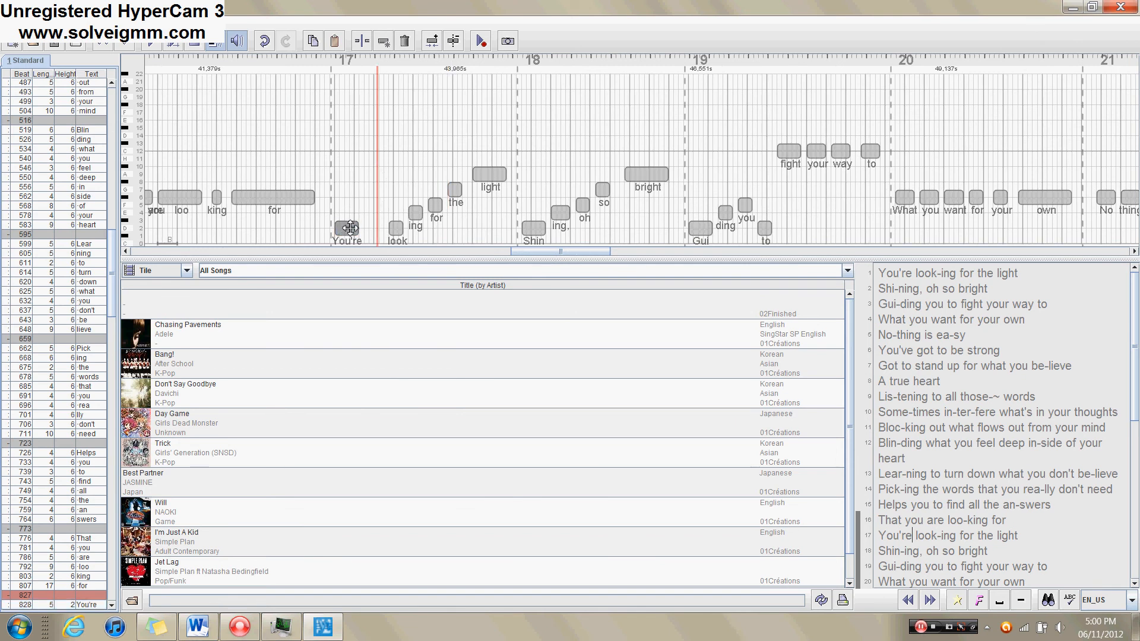
left_click(350, 227)
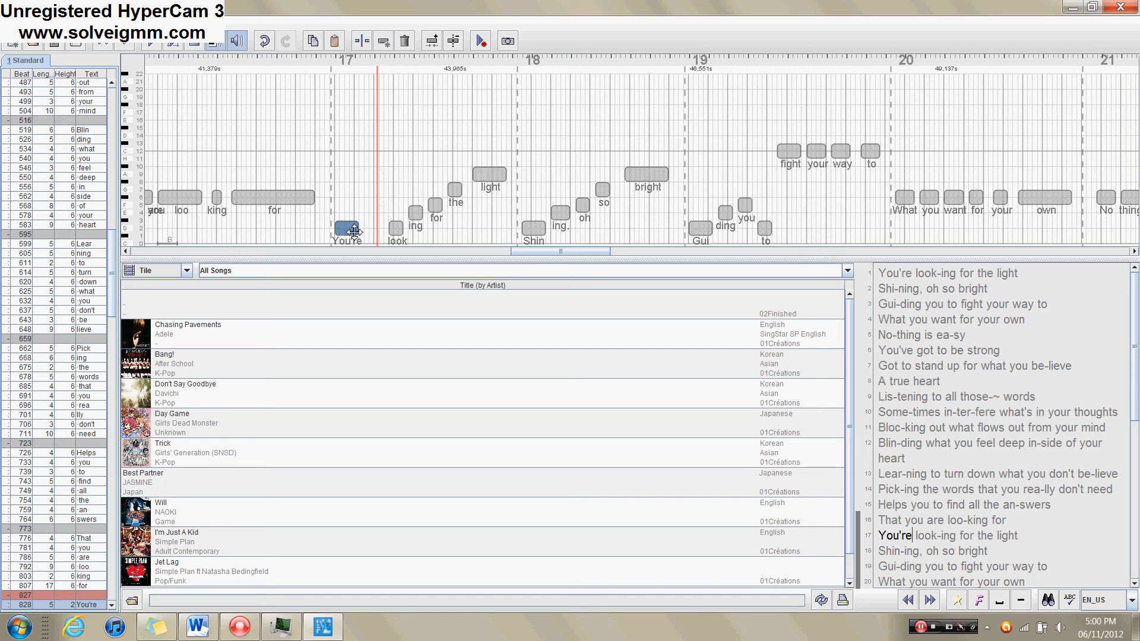
key("ctrl+v")
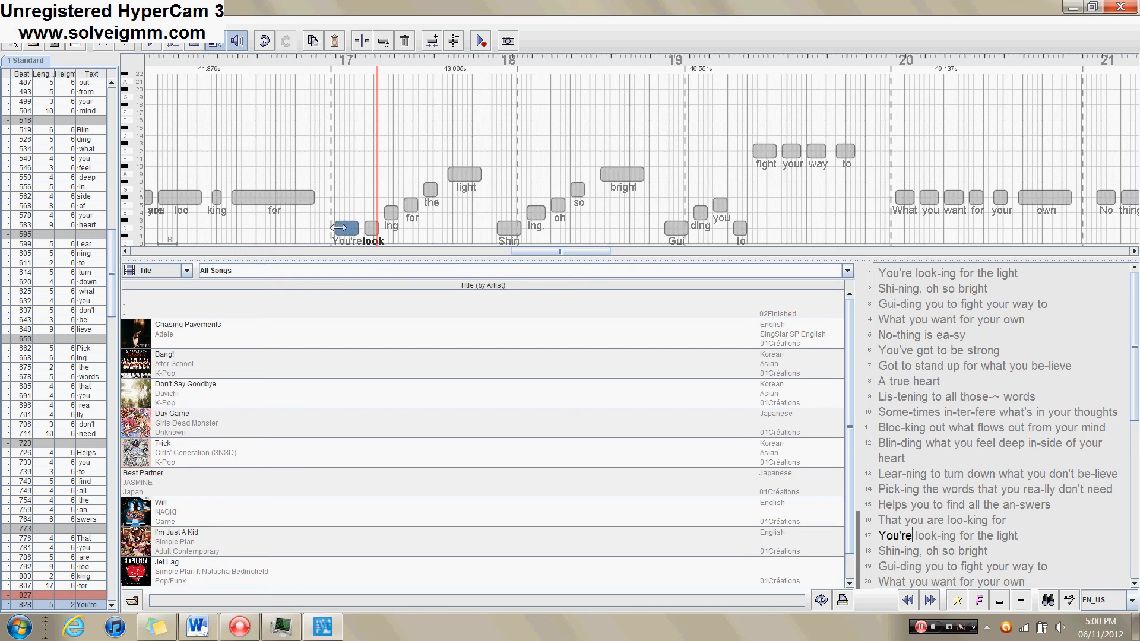
mouse_move(337, 228)
left_mouse_down()
mouse_move(324, 227)
mouse_move(336, 228)
left_mouse_up()
- Check the "light" and "bright" notes ending lines 17 and 18, and undo the last note edit
left_click(470, 178)
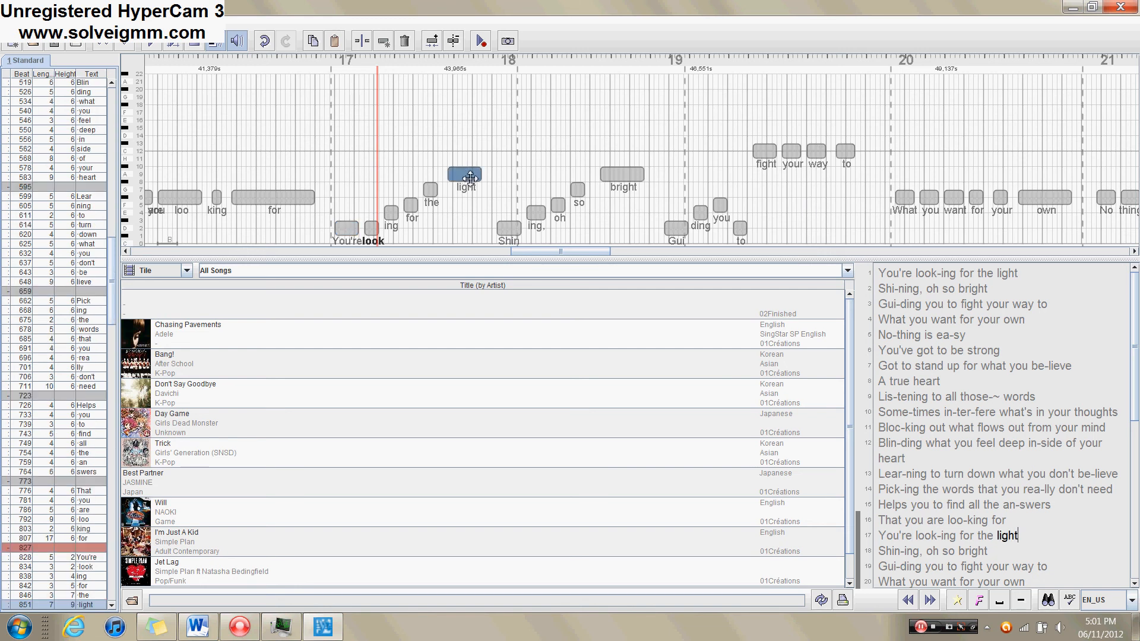
key("Home")
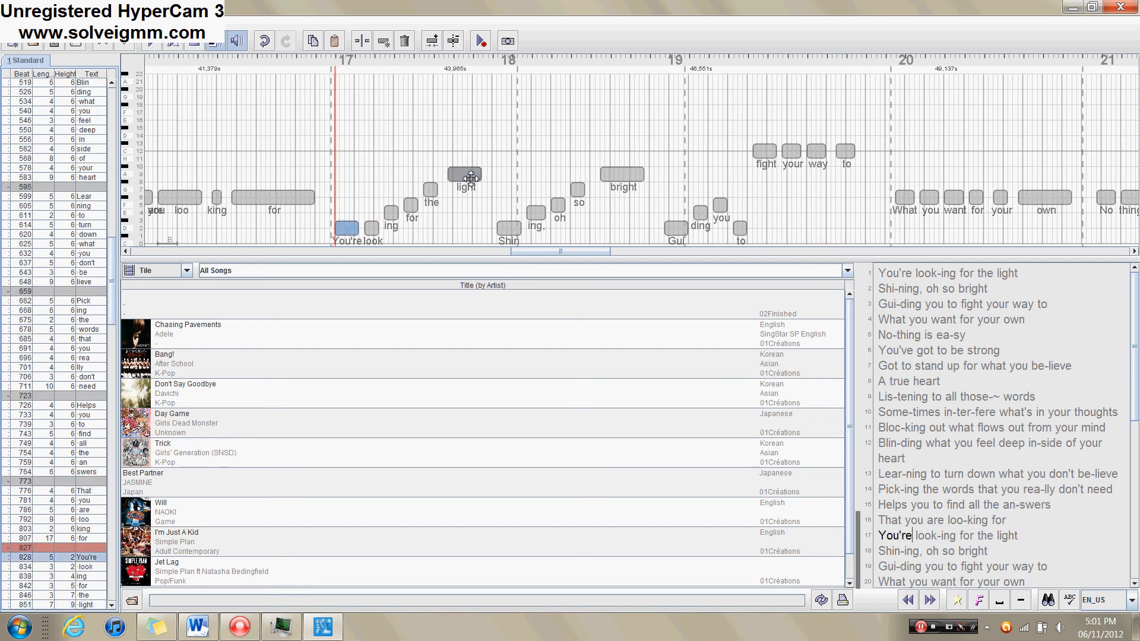
left_click(488, 188)
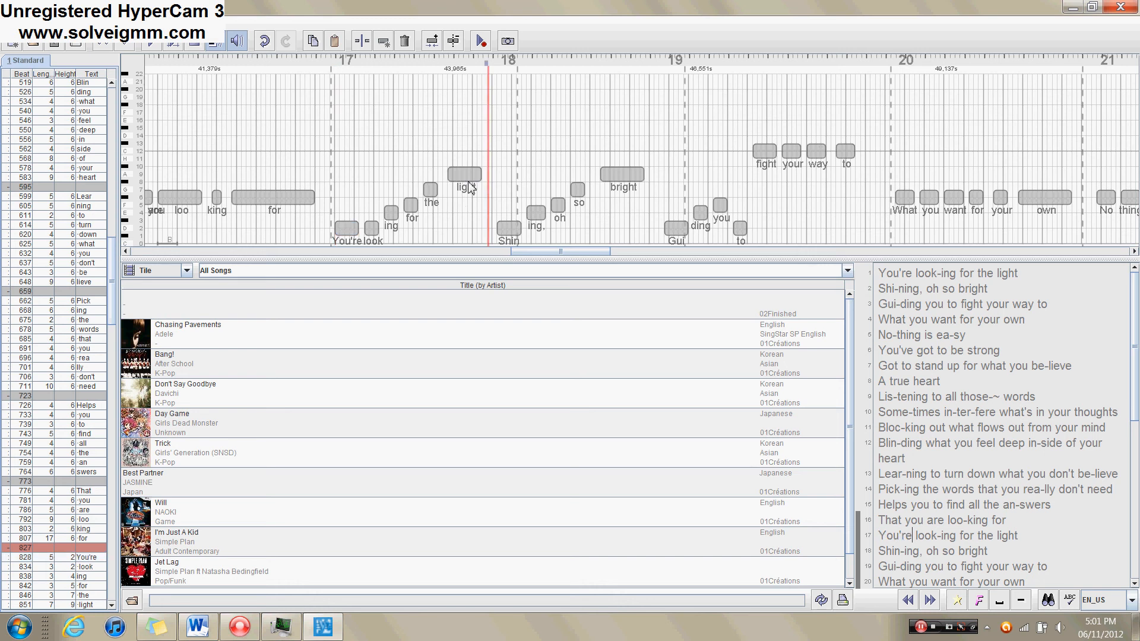
left_click(623, 177)
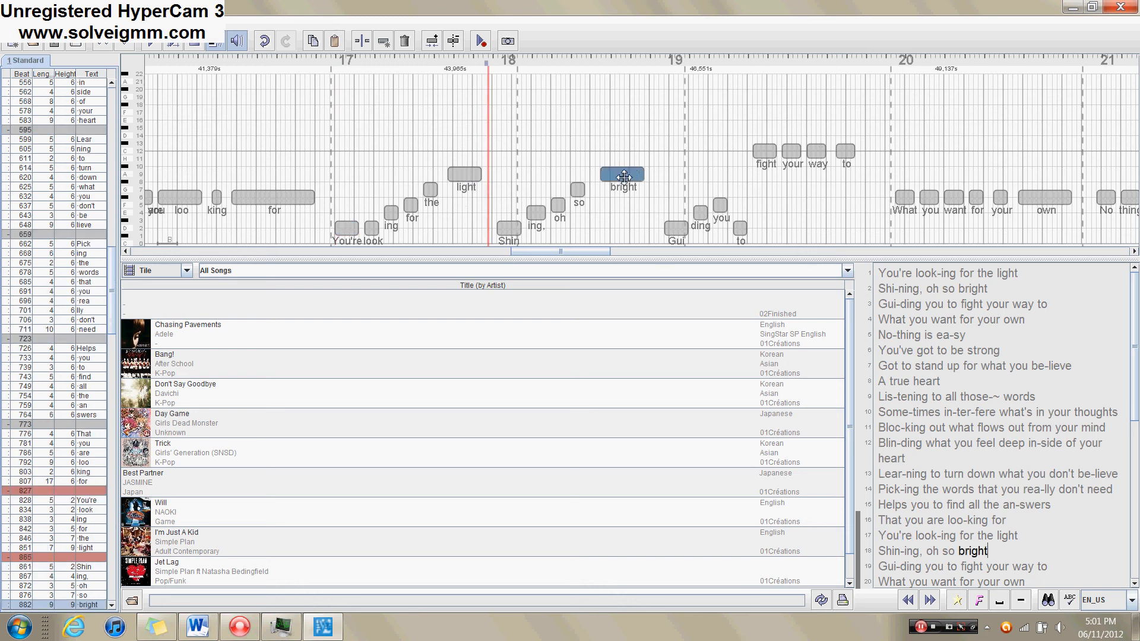
key("space")
key("space")
key("ctrl+z")
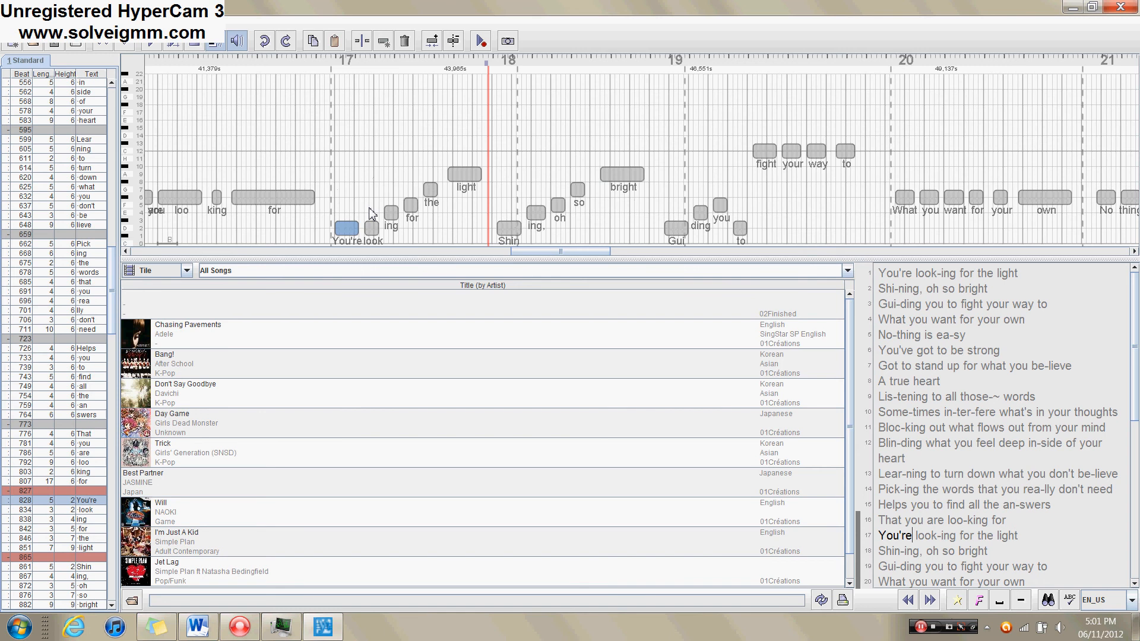
- With the last paste undone, try line 17's "You're" note at beat 833 and return it to beat 828
key("ctrl+z")
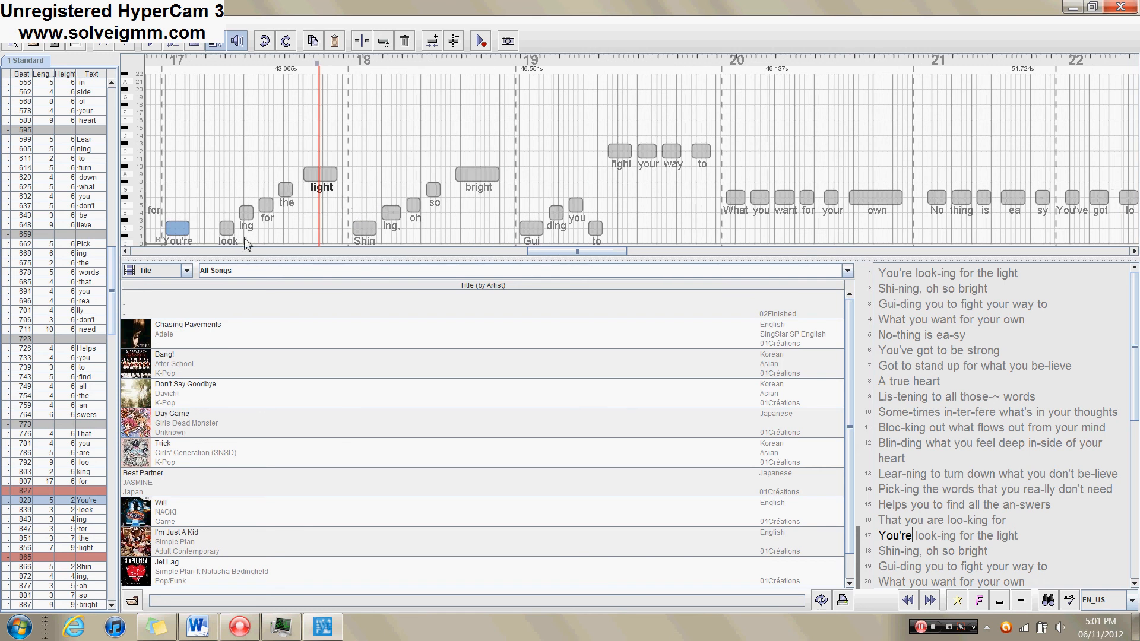
mouse_move(182, 229)
left_mouse_down()
mouse_move(202, 231)
mouse_move(175, 229)
left_mouse_up()
left_click(201, 229)
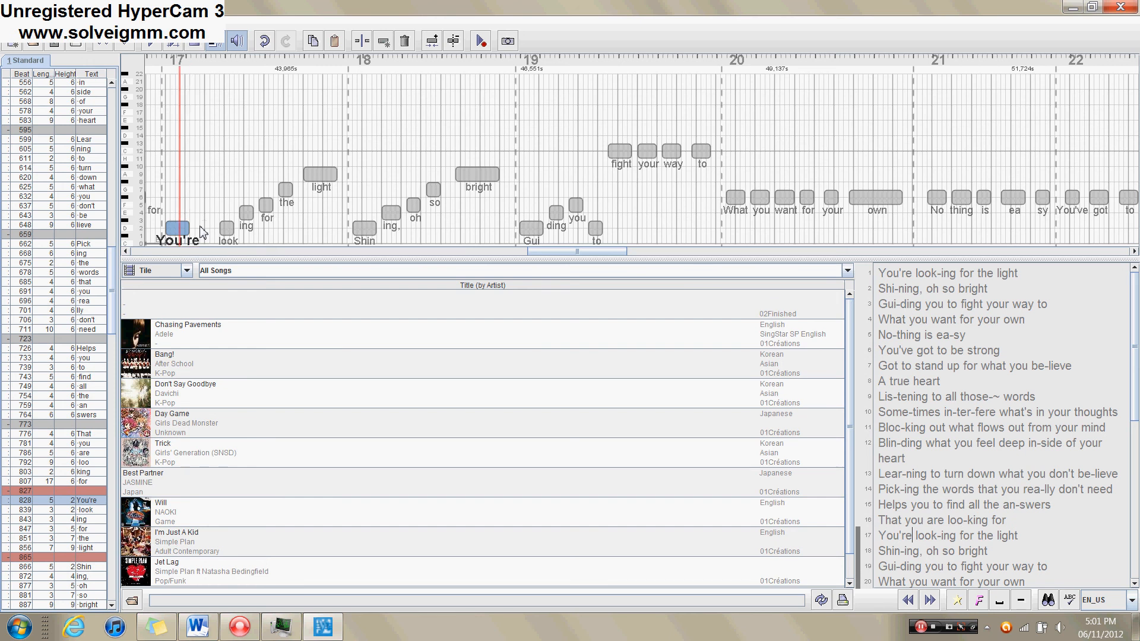
left_click_drag(185, 229, 206, 230)
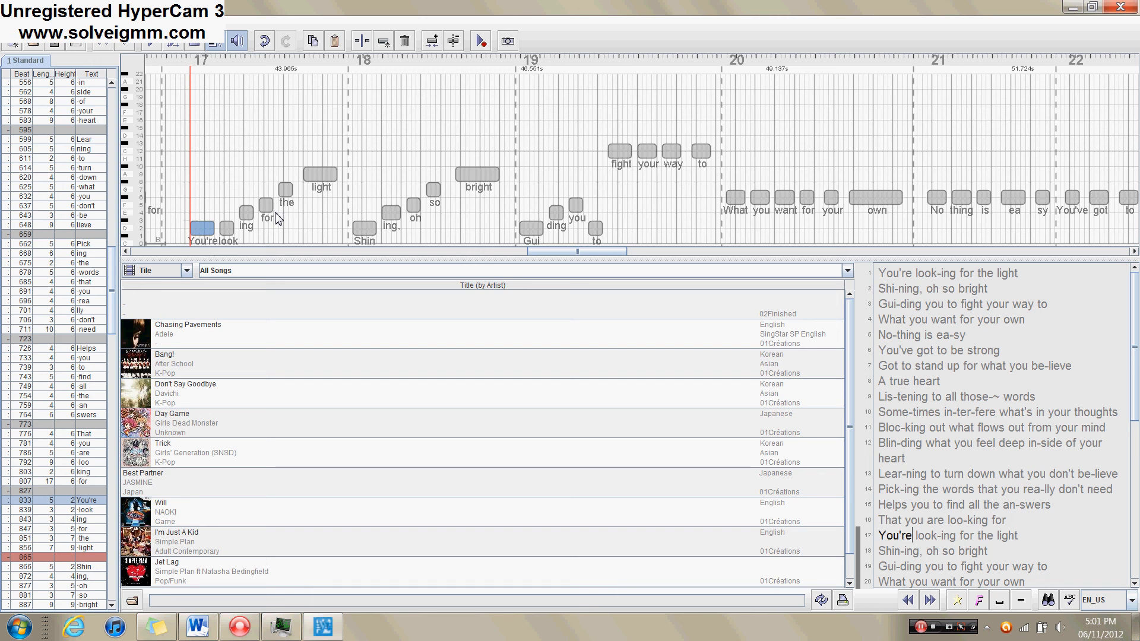
left_click_drag(207, 229, 183, 228)
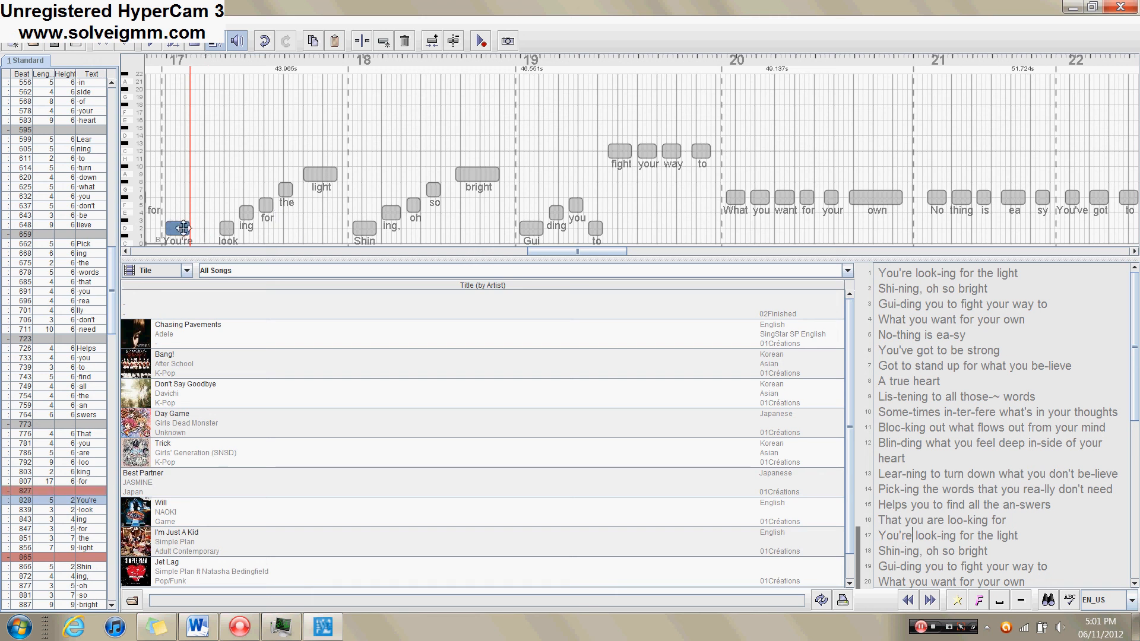
- Shift all pasted notes of lines 17 to 19 later together, so line 17's "You're" starts at beat 833
left_click(194, 234)
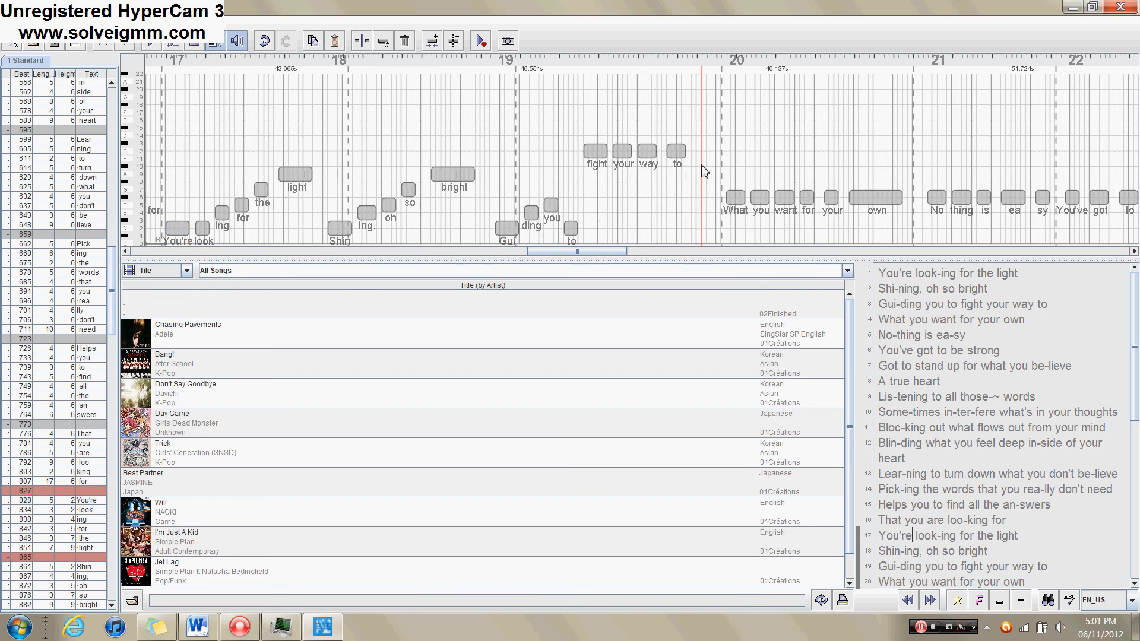
left_click_drag(700, 165, 184, 195)
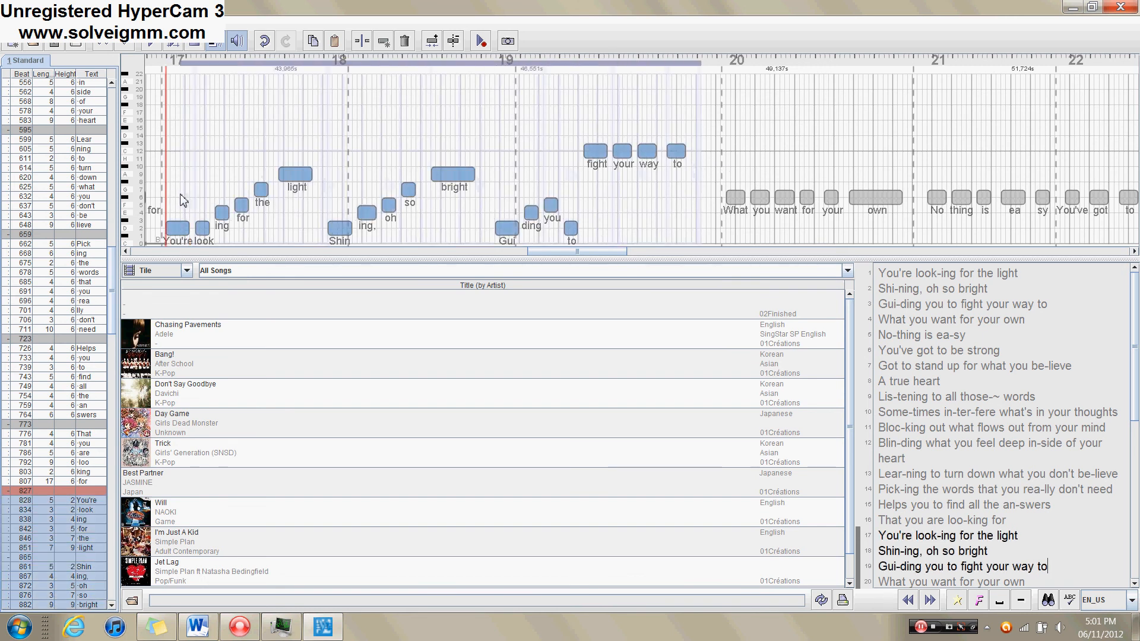
left_click_drag(595, 156, 756, 159)
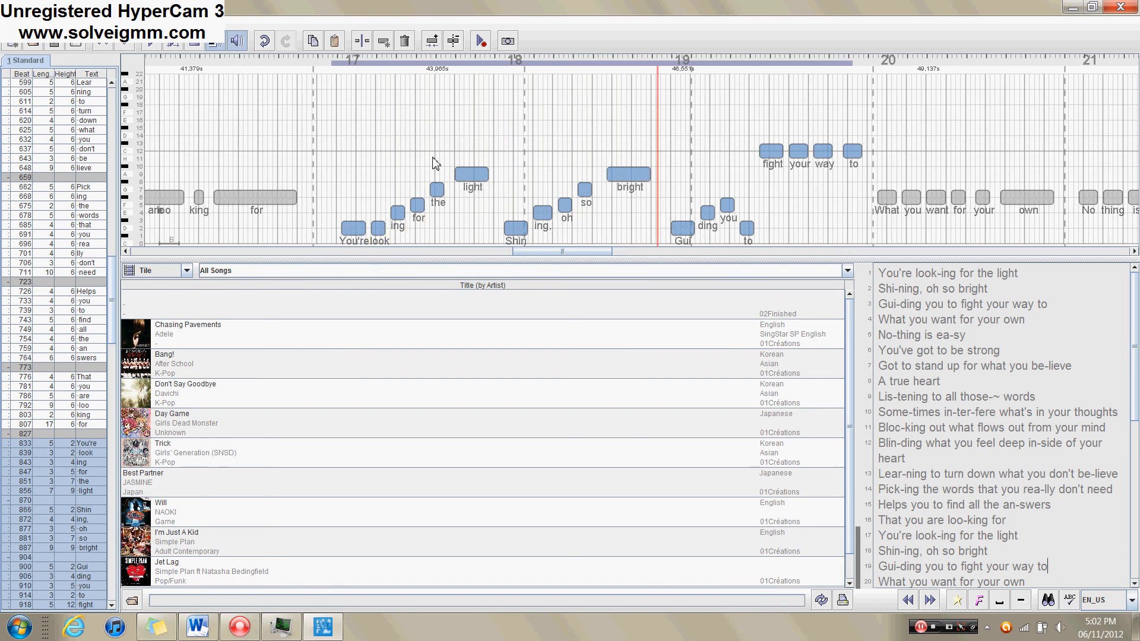
- Check the shifted notes one by one, from "the" and "light" in line 17 through "bright" in line 18
left_click(437, 189)
left_click(475, 175)
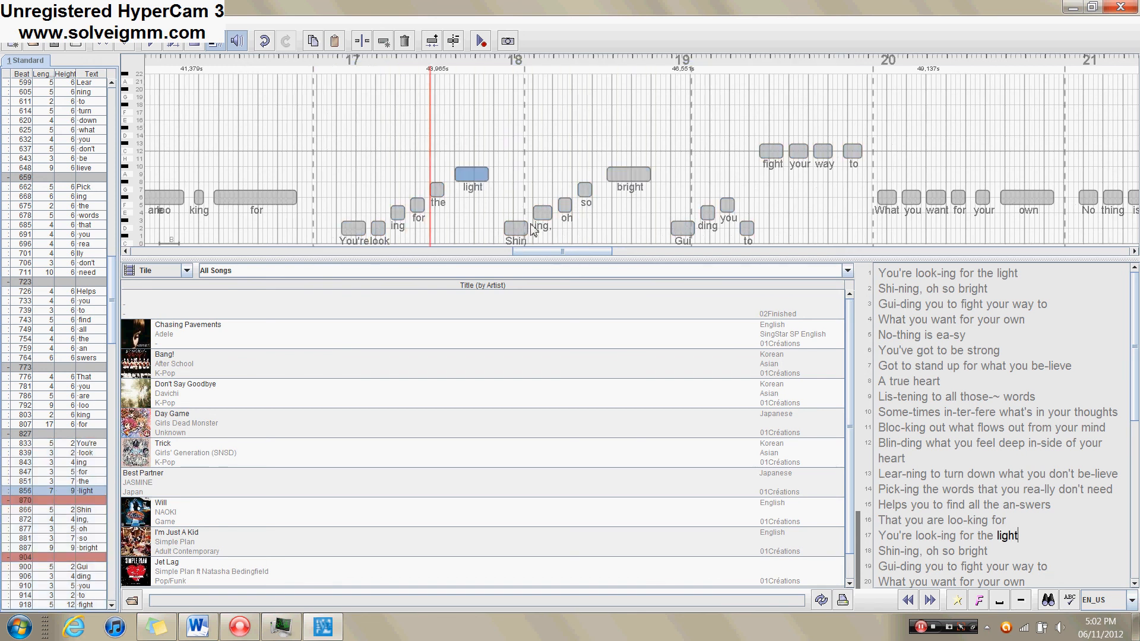
left_click(516, 228)
left_click(472, 172)
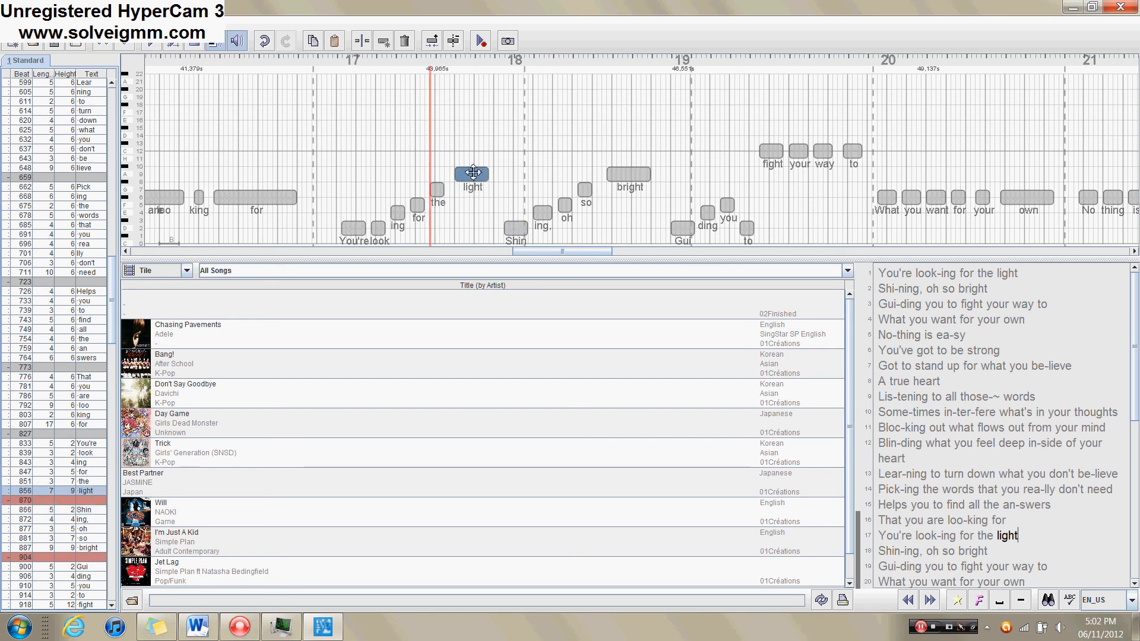
left_click(517, 229)
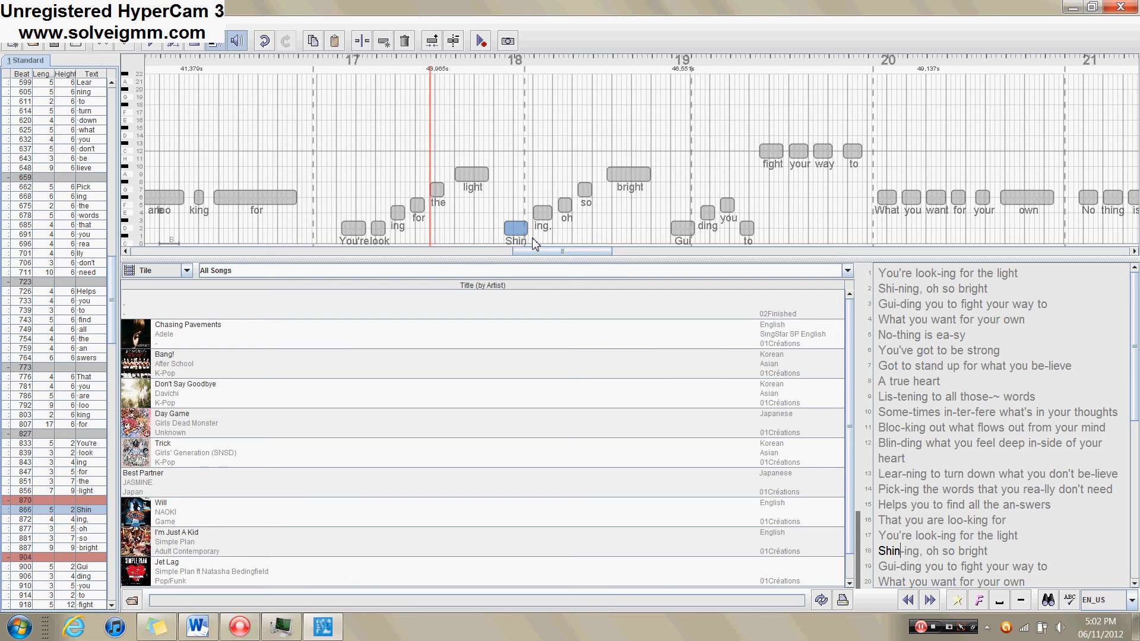
key("Right")
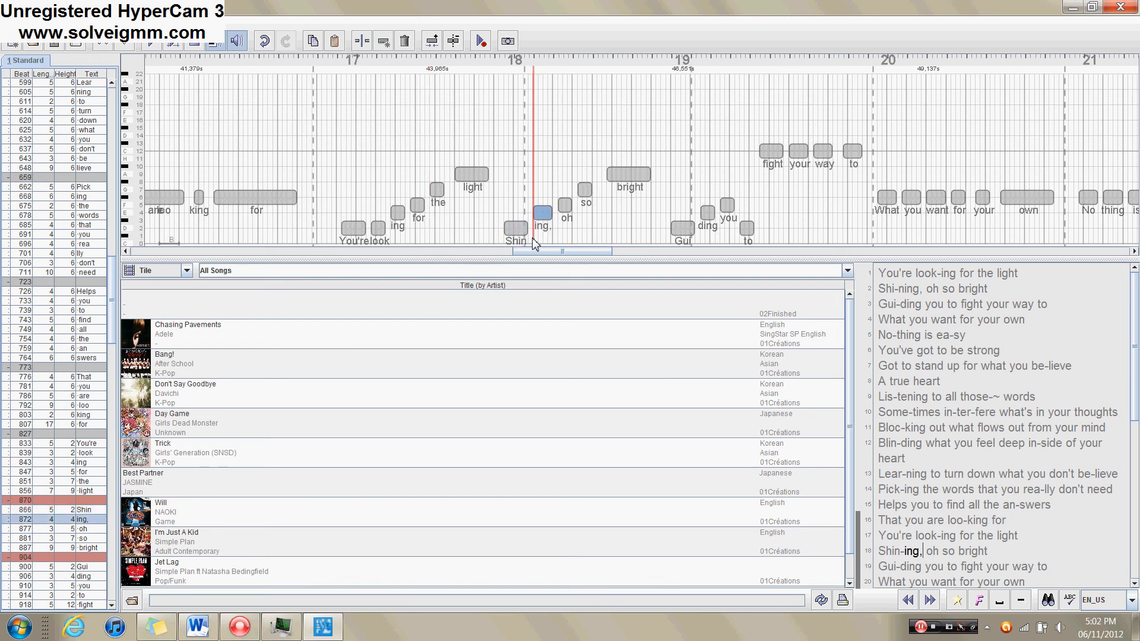
key("Right")
key("Right")
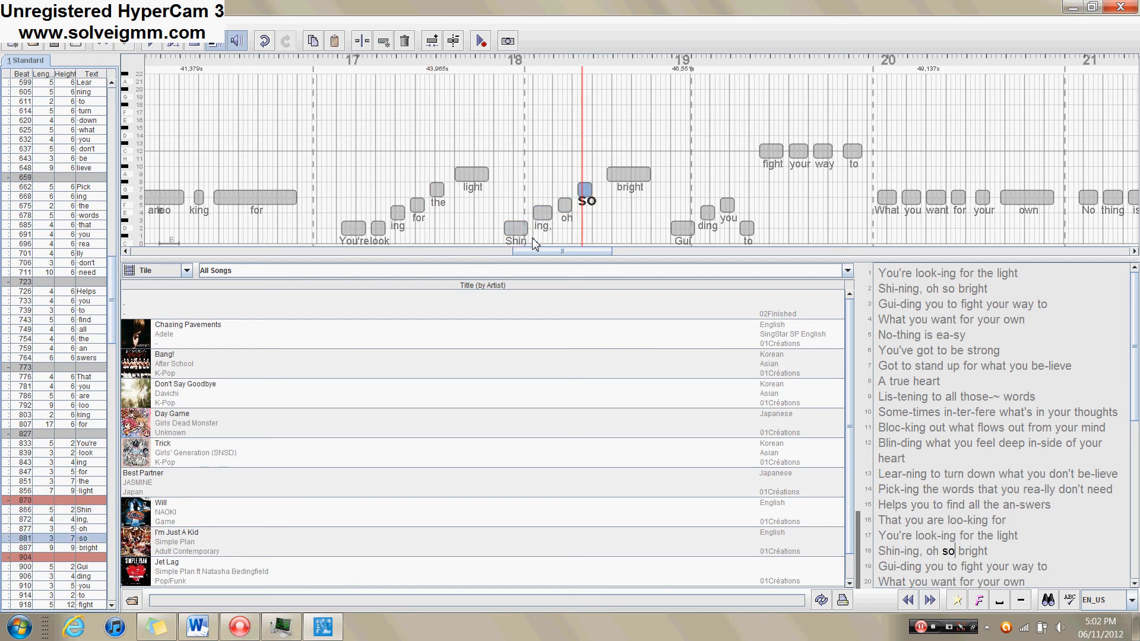
key("Right")
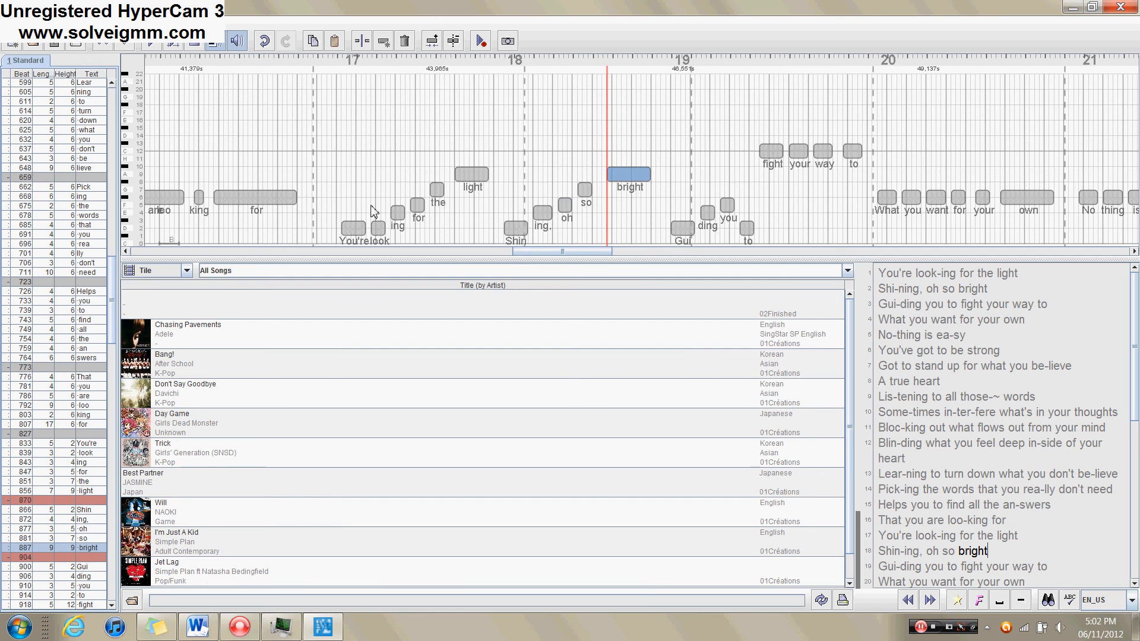
- Try shifting lines 17 to 19 to start at beat 835, check line 18's notes, and move them back to beat 833
left_click_drag(344, 207, 869, 197)
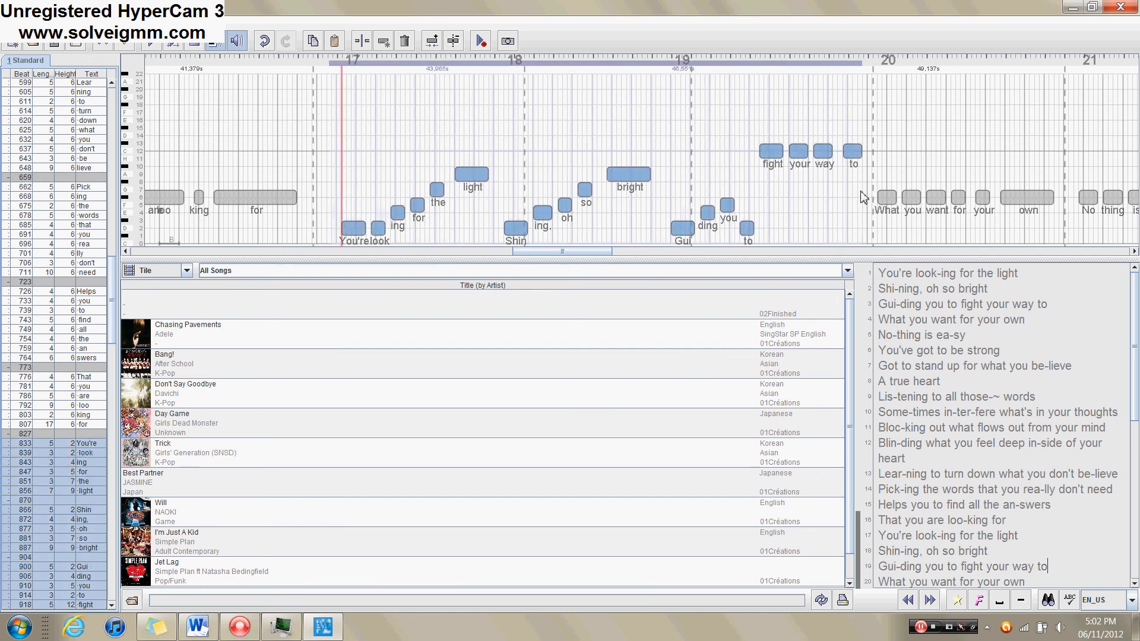
left_click_drag(853, 152, 863, 158)
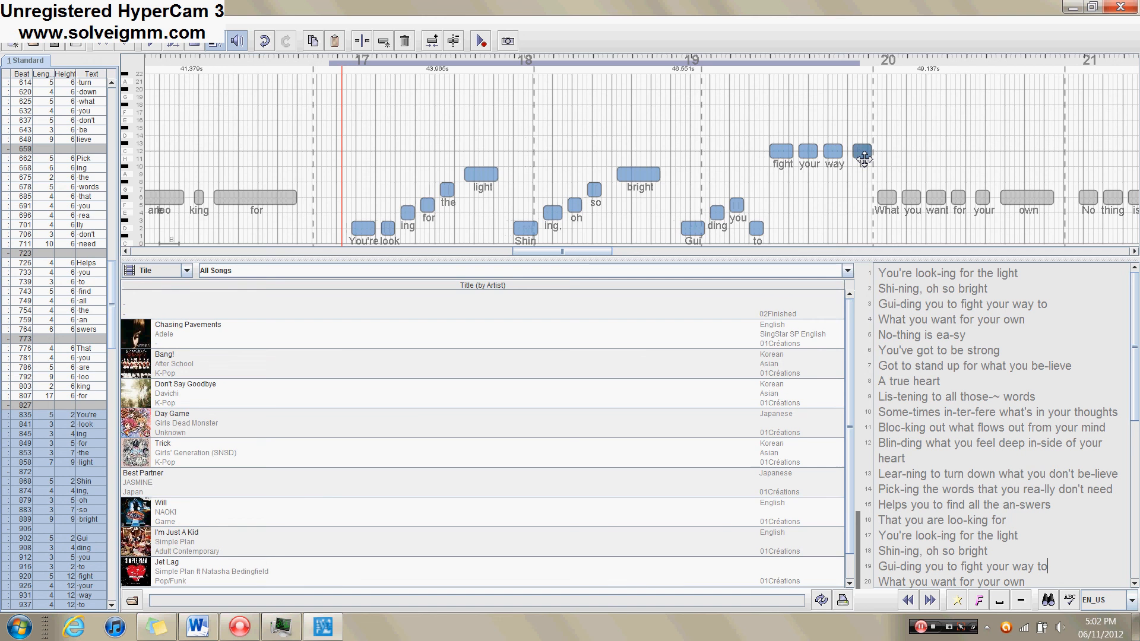
left_click(651, 184)
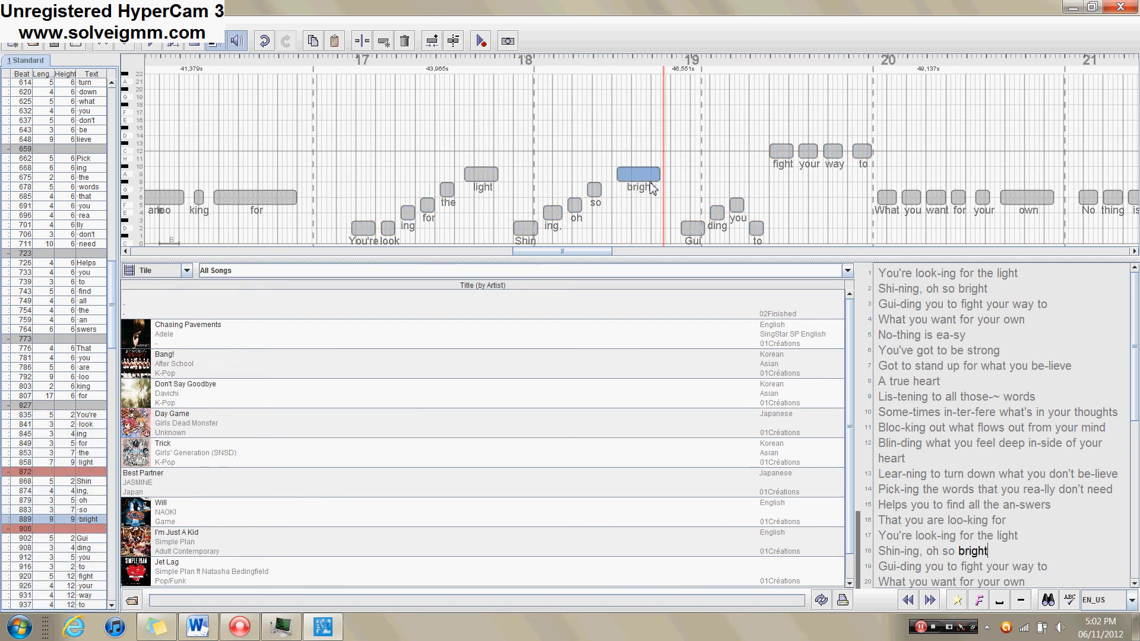
key("Left")
key("Left")
key("Left")
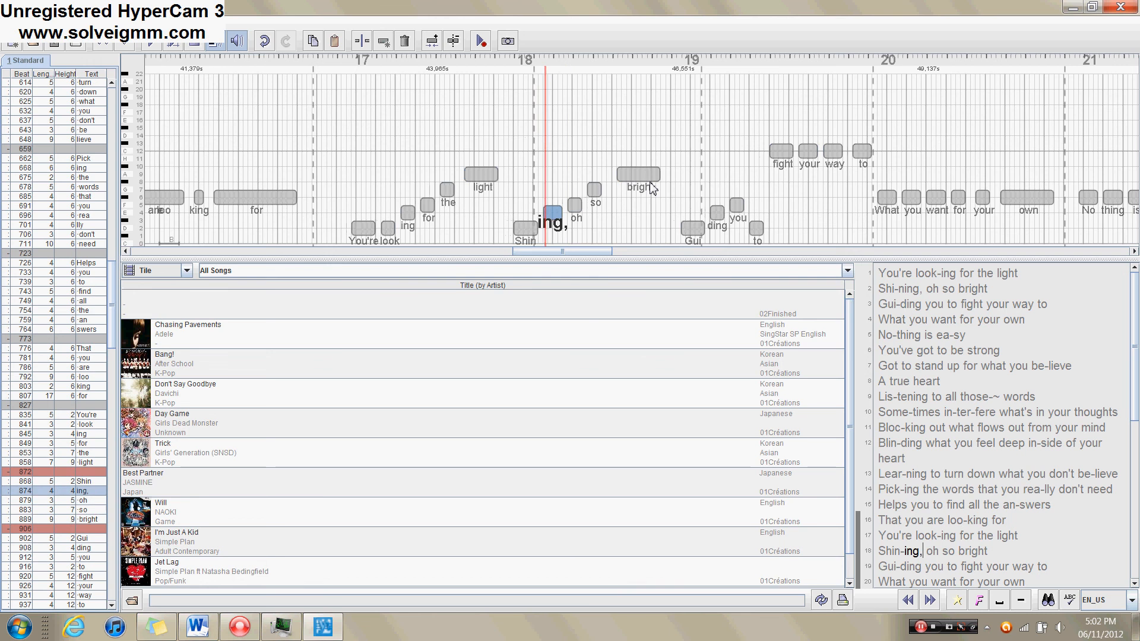
key("Left")
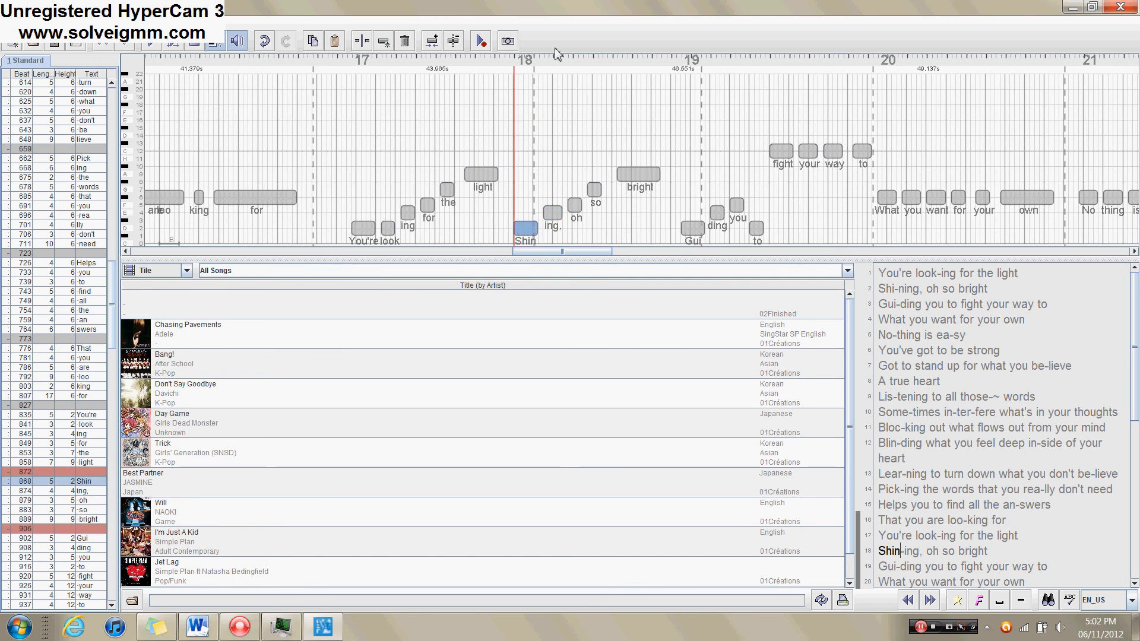
left_click_drag(351, 205, 854, 154)
- Move the page break between lines 17 and 18 to beat 865 and compare it with the opening verse's breaks
left_click(533, 146)
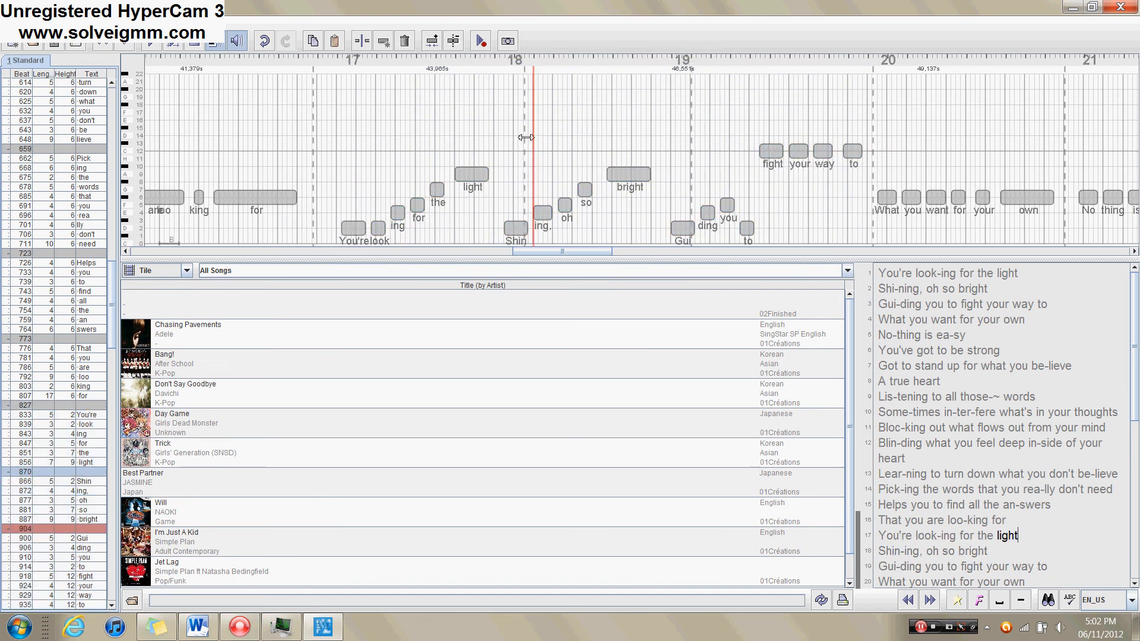
mouse_move(526, 137)
left_mouse_down()
mouse_move(558, 140)
mouse_move(499, 148)
left_mouse_up()
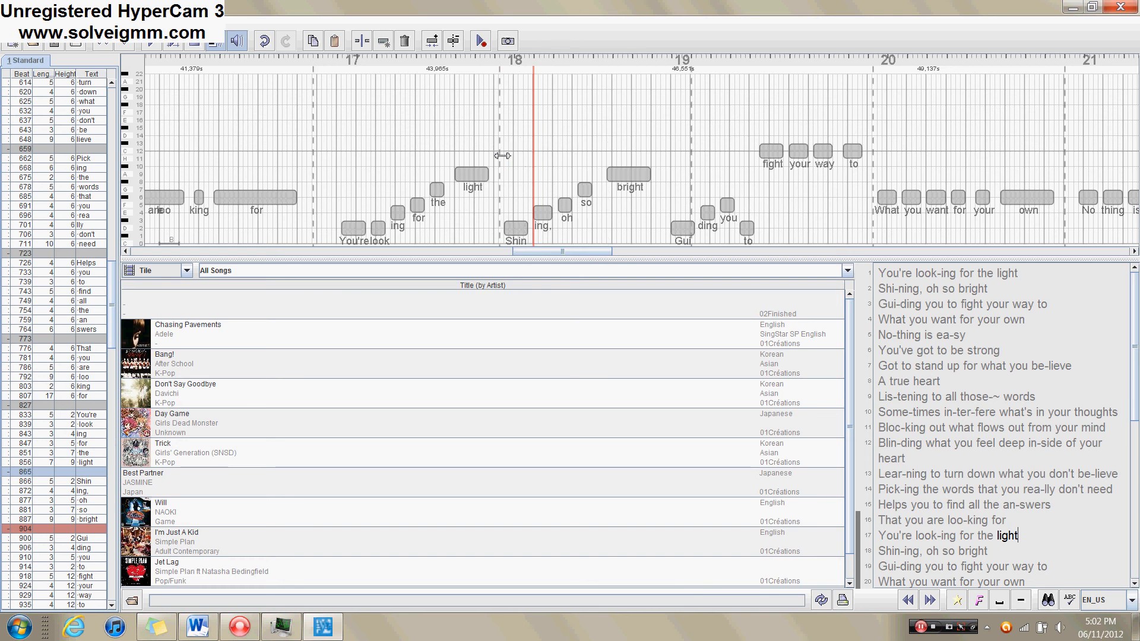
left_click_drag(582, 252, 181, 257)
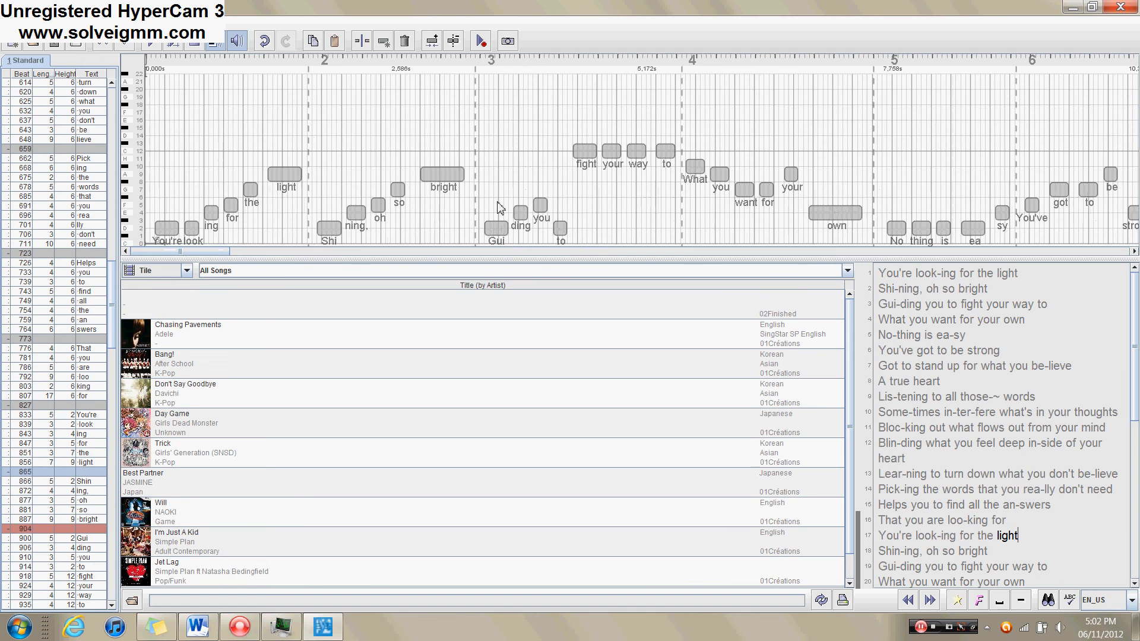
left_click_drag(212, 256, 186, 262)
left_click_drag(221, 252, 603, 245)
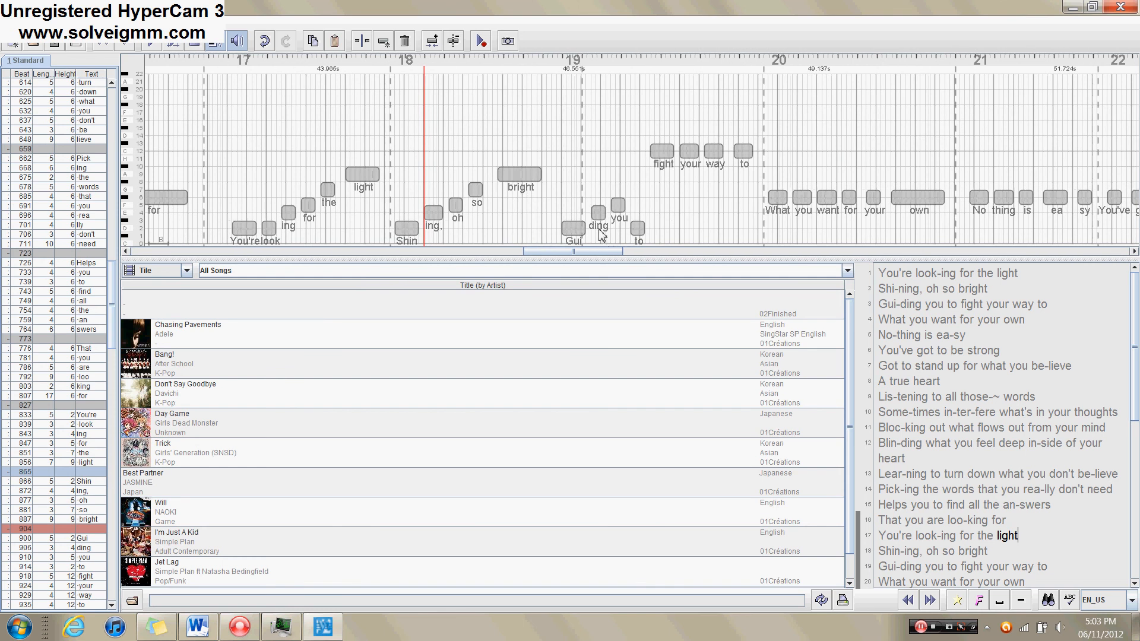
- Try the page break between lines 18 and 19 at beat 905 and auto-correct the break before line 18
left_click(584, 170)
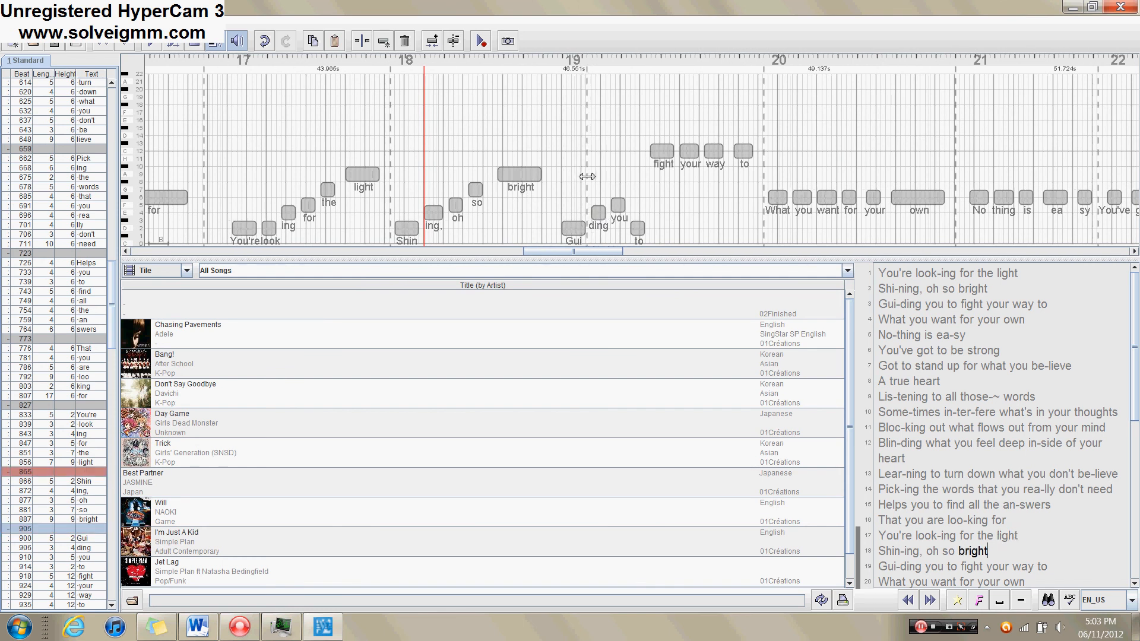
mouse_move(586, 177)
left_mouse_down()
mouse_move(618, 175)
mouse_move(574, 170)
left_mouse_up()
left_click(84, 475)
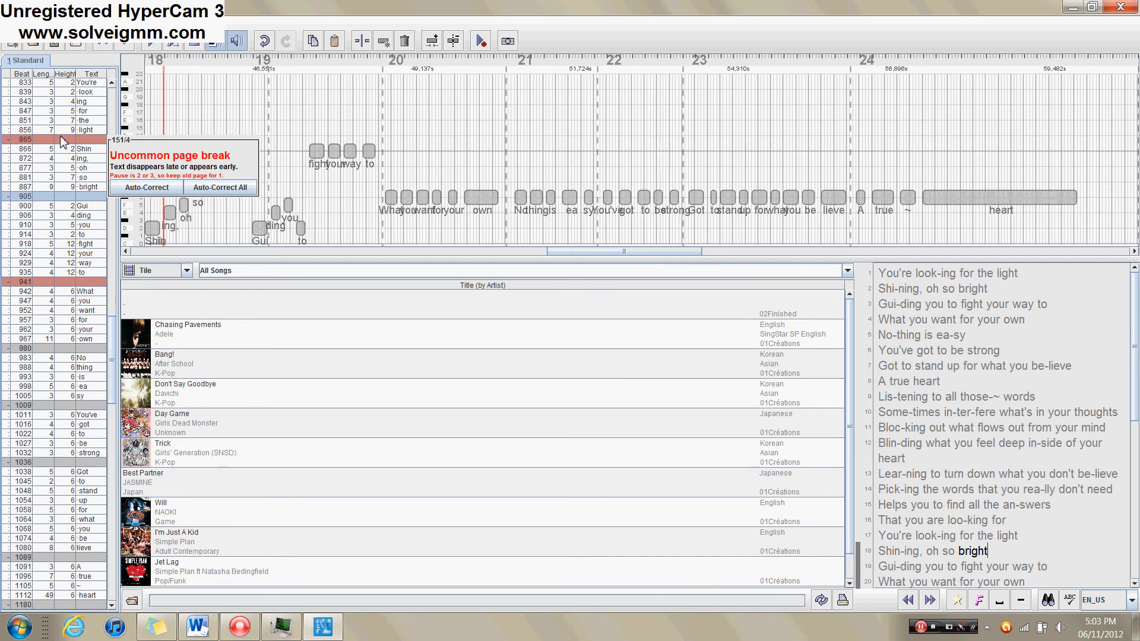
left_click(148, 187)
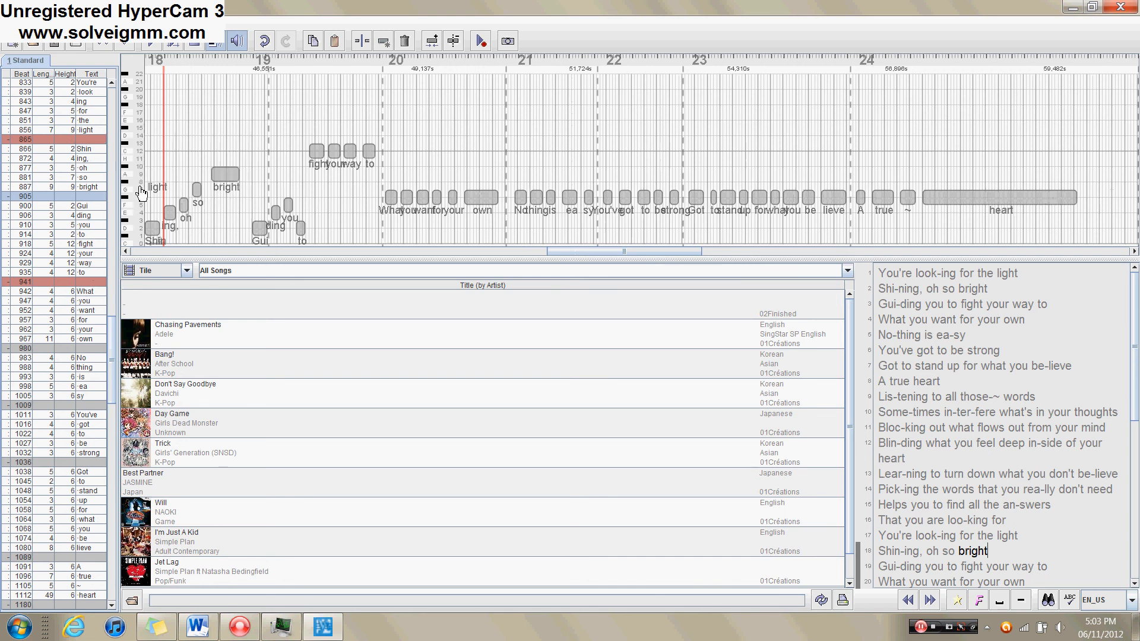
- Move the page break between lines 18 and 19 earlier to beat 898
left_click_drag(624, 255, 588, 255)
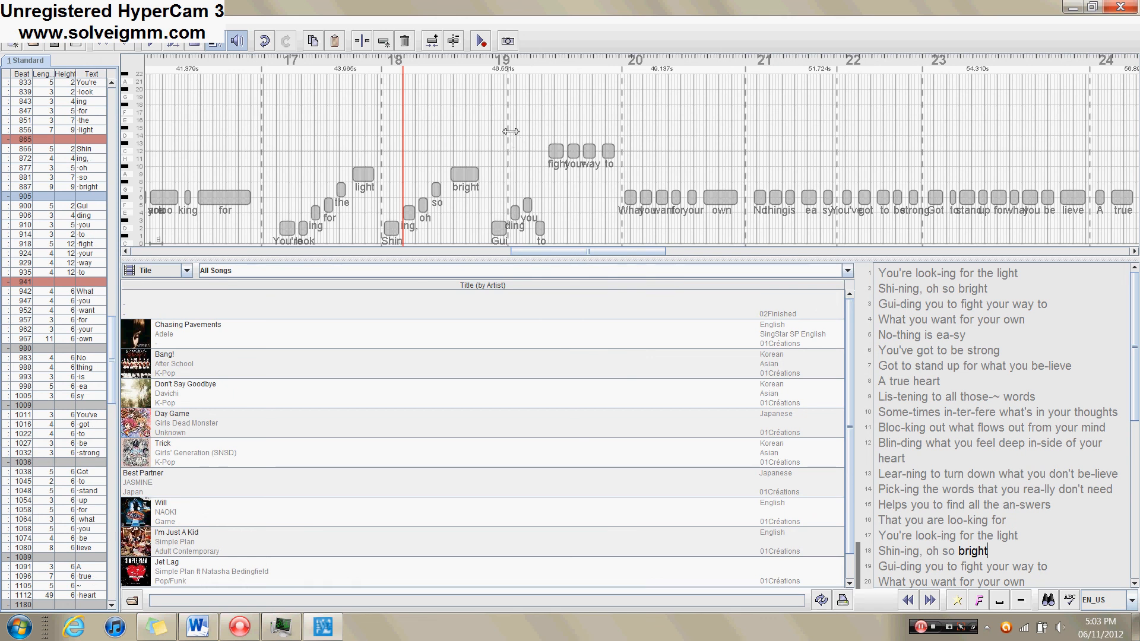
left_click(510, 131)
left_click_drag(510, 132, 489, 147)
- Play the song from the start of line 20 to check the notes that follow the pasted verse
left_click_drag(600, 254, 641, 261)
left_click(371, 226)
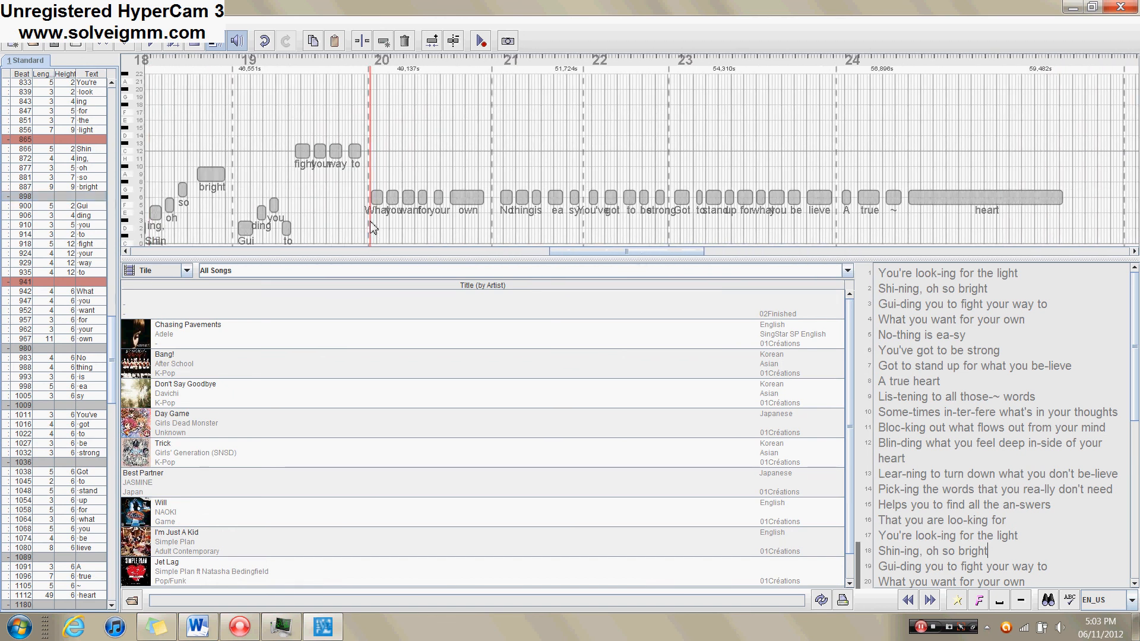
key("space")
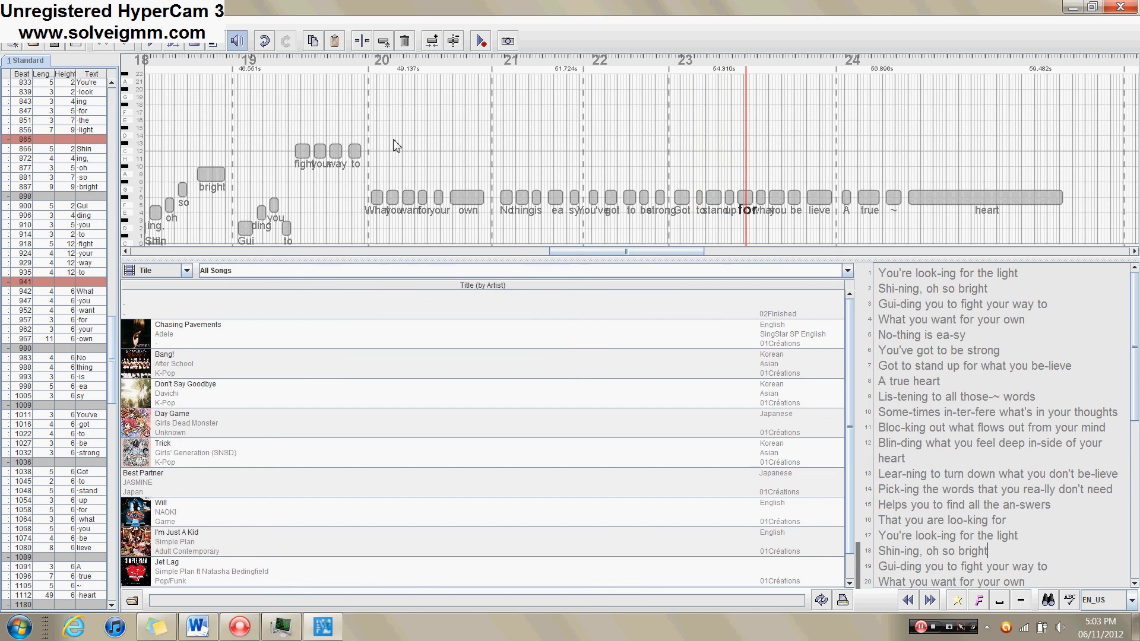
- Return to the opening verse and select the "What" note that starts line 4
left_click(393, 197)
left_click_drag(617, 252, 184, 260)
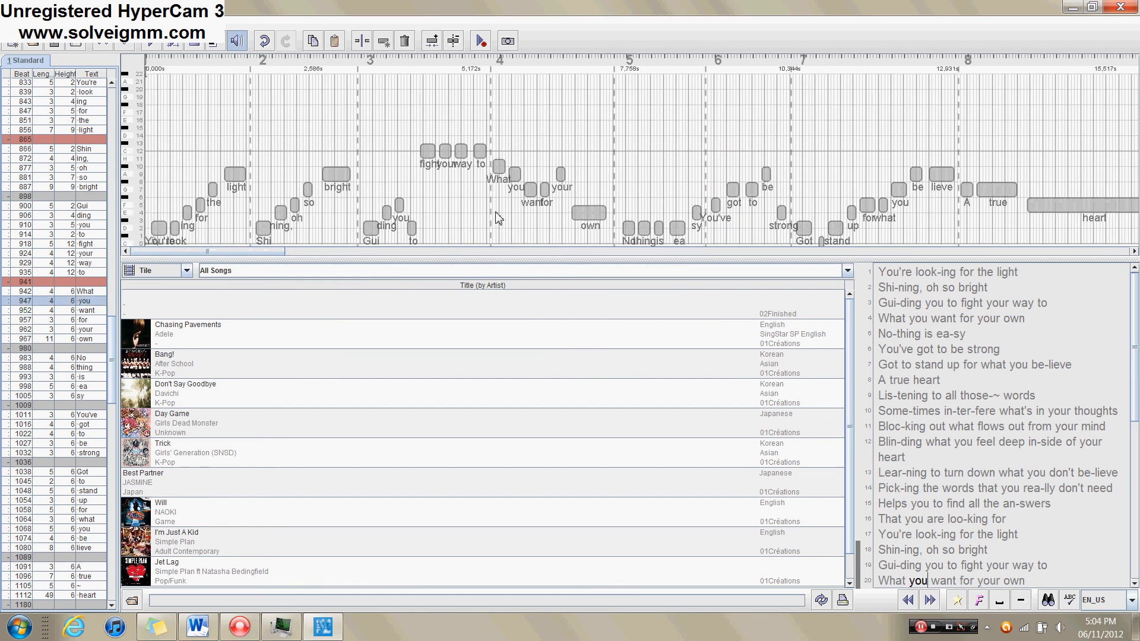
left_click(499, 218)
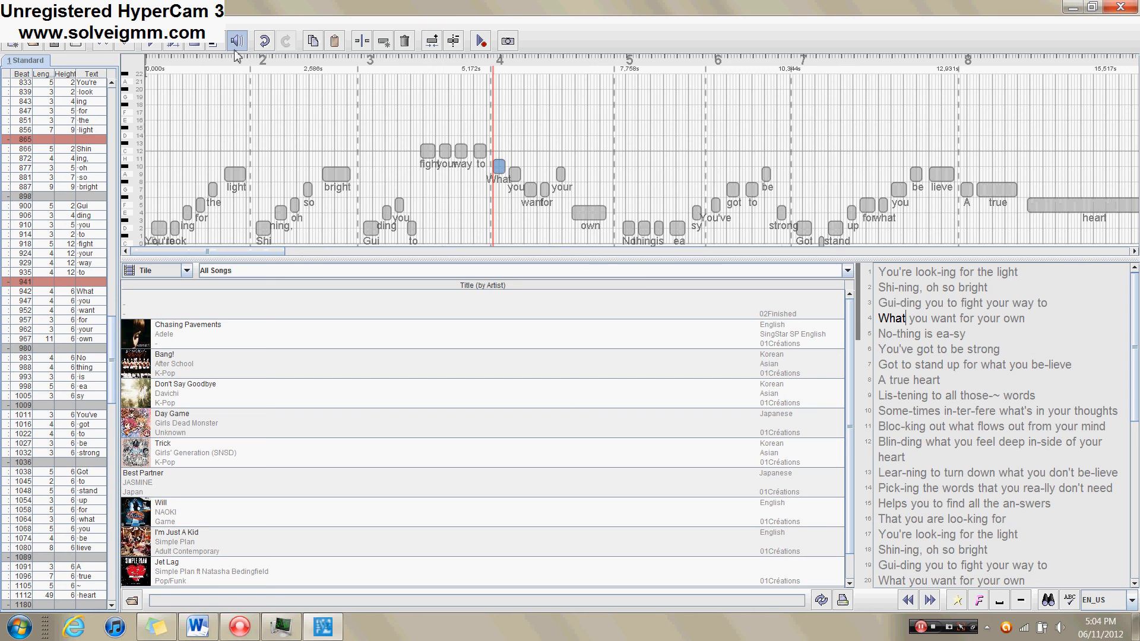